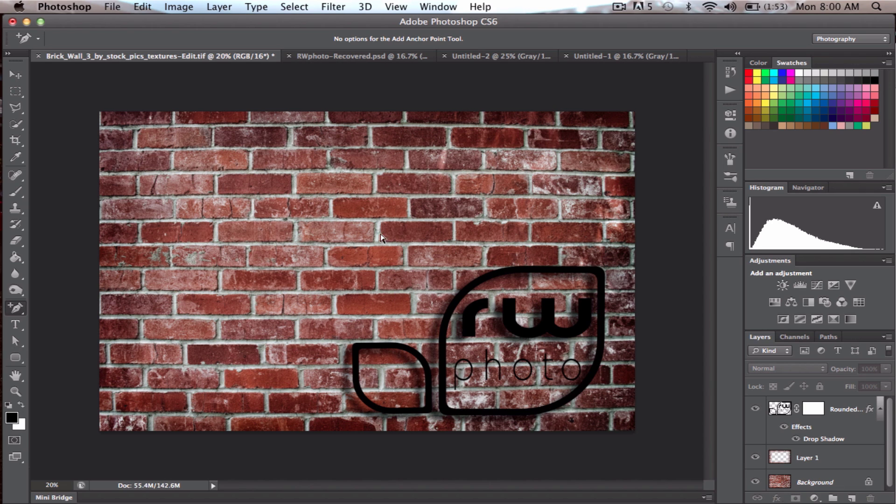
- Review the finished logo in RWphoto-Recovered.psd and switch to the blank Untitled-2 document
click(342, 57)
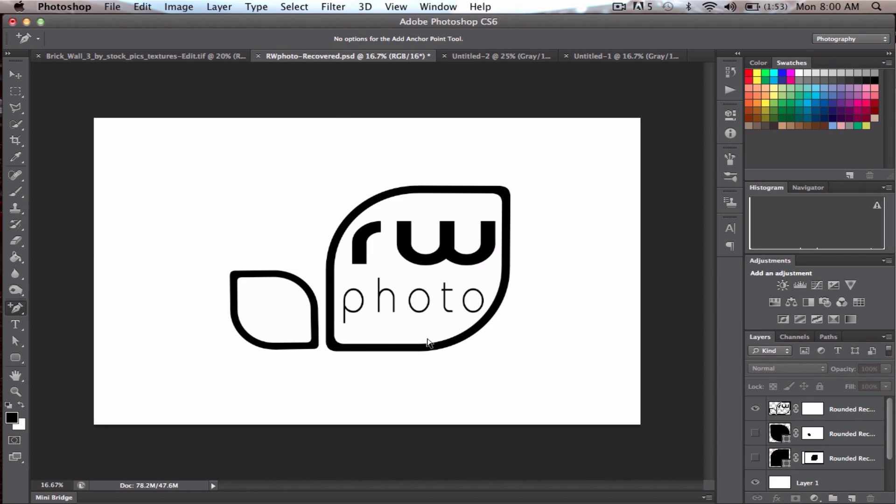
click(486, 56)
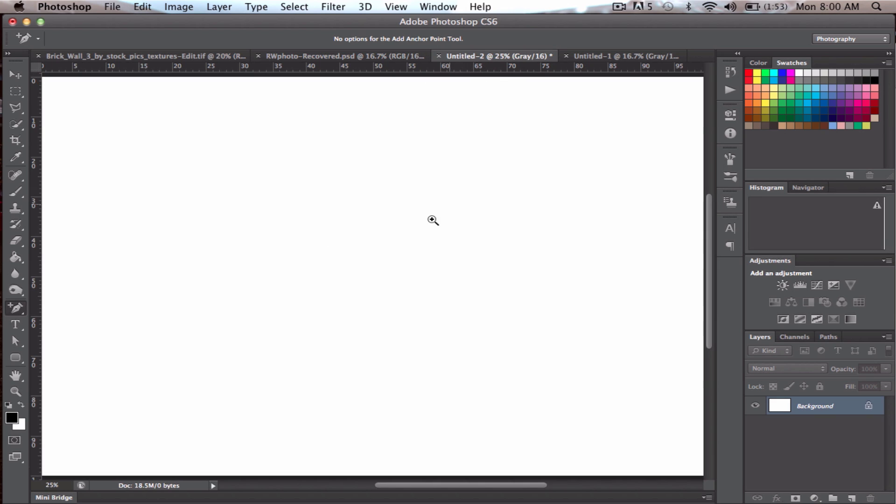
alt+super+click(403, 243)
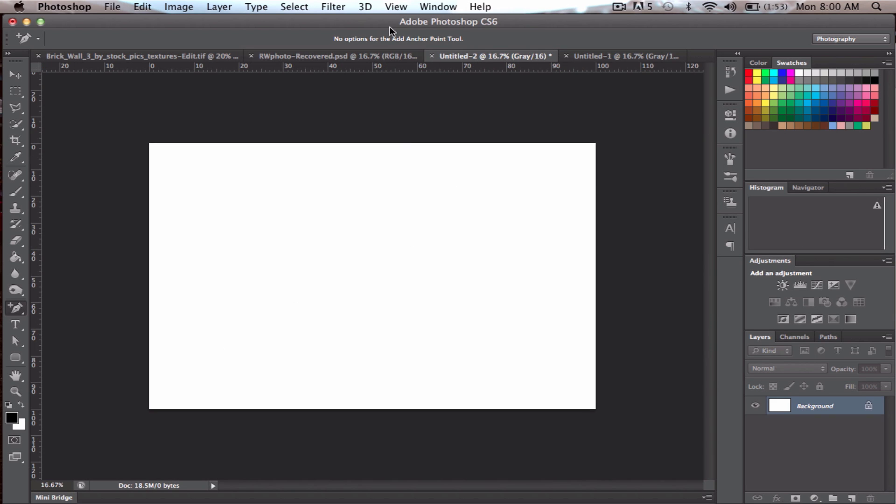
- Check whether the rulers are enabled and which measurement unit they use
click(396, 7)
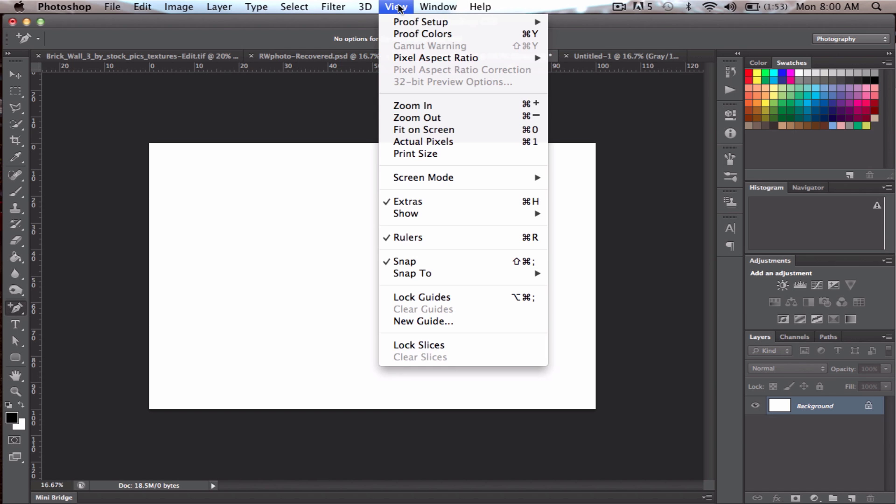
click(400, 6)
click(399, 7)
click(394, 24)
click(398, 7)
click(330, 112)
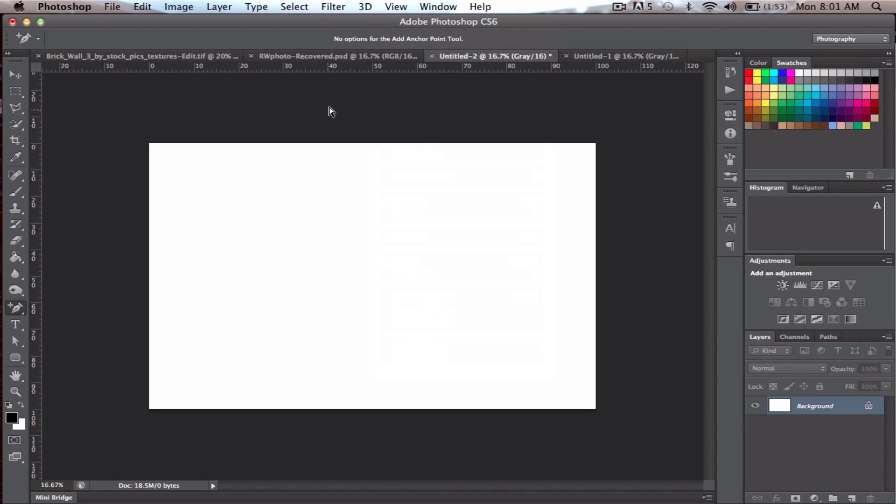
right_click(374, 68)
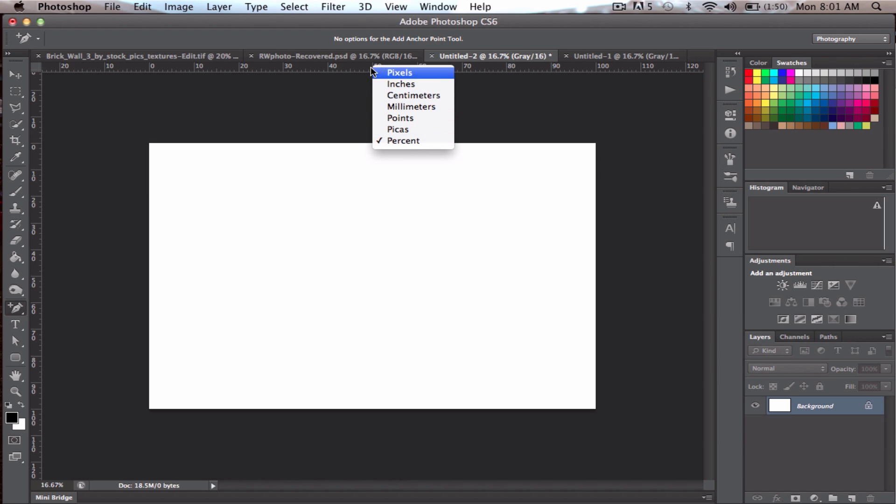
click(346, 68)
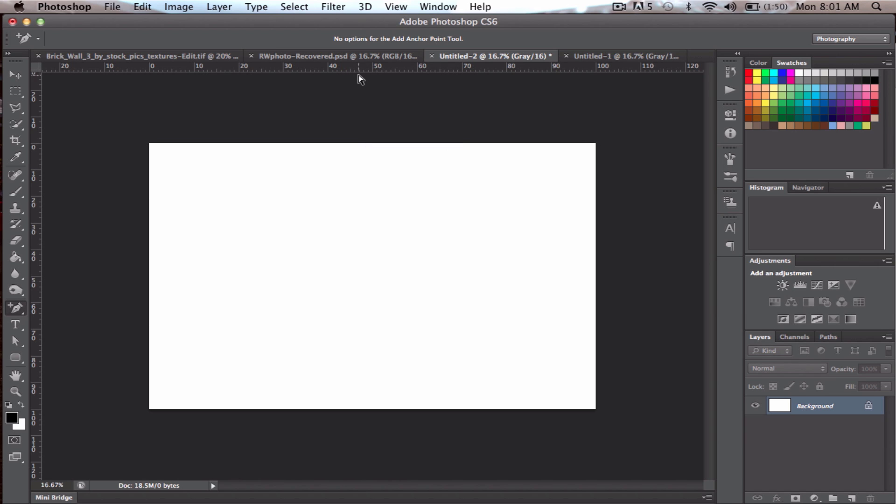
- Place a horizontal and a vertical guide at 50% so that they cross at the canvas centre
drag(358, 67, 365, 279)
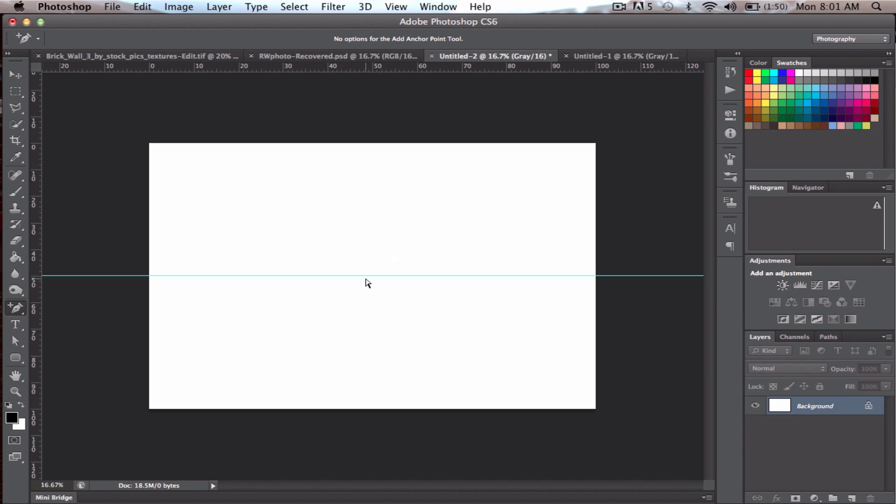
drag(35, 246, 368, 213)
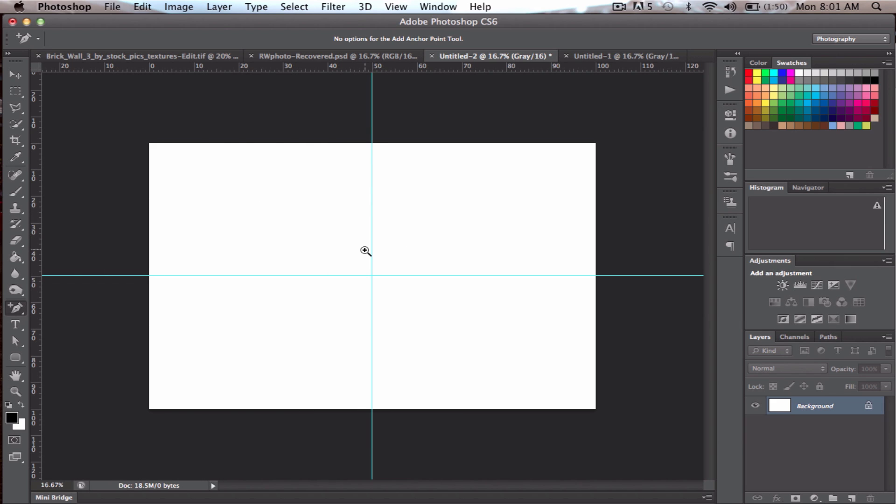
- Draw a black circle about 1309 px in diameter with the Ellipse Tool, centred on the intersection of the guides
key(super+plus)
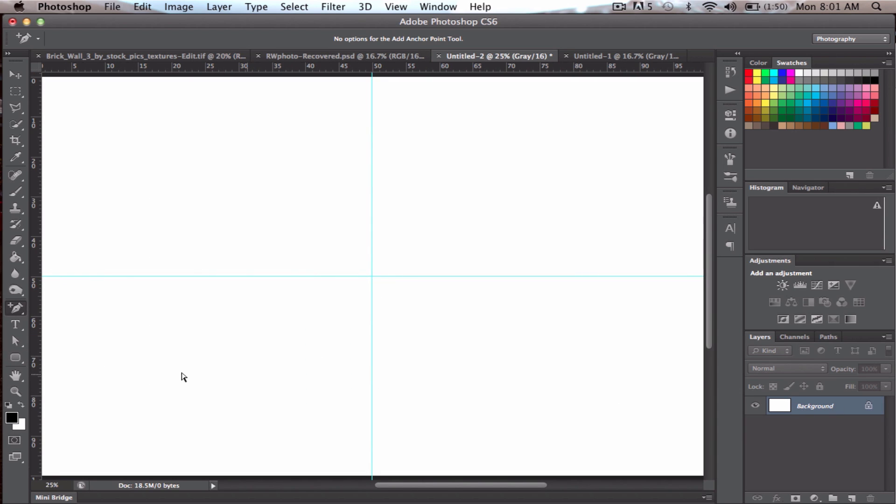
click(17, 362)
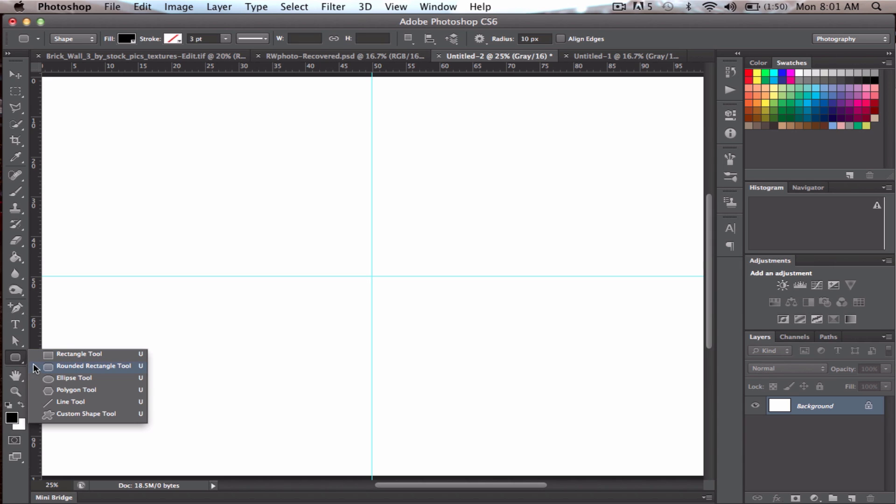
click(71, 378)
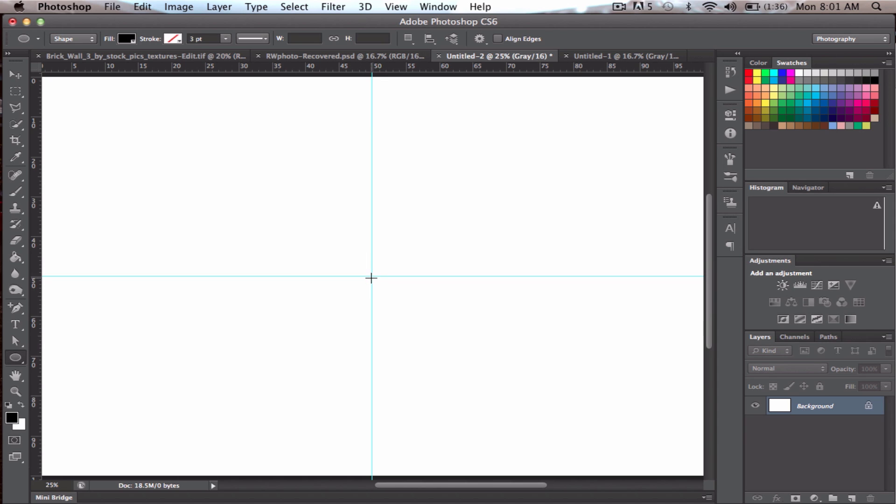
drag(371, 276, 239, 172)
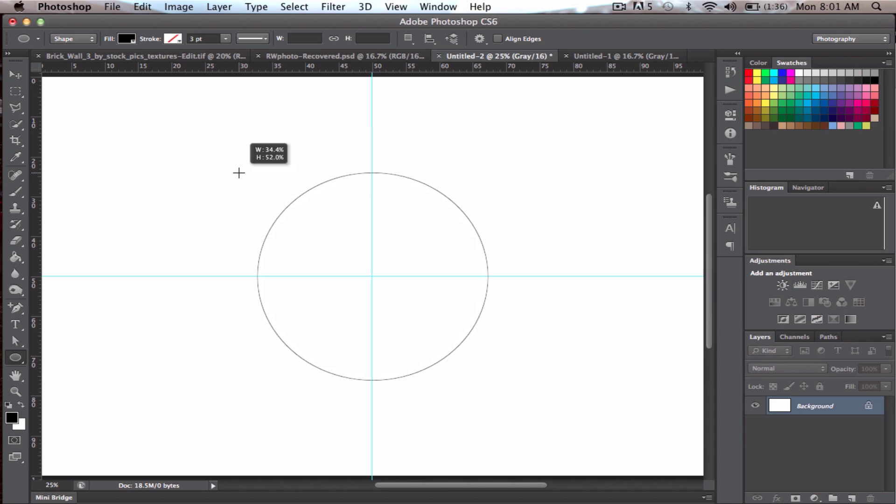
drag(238, 172, 239, 173)
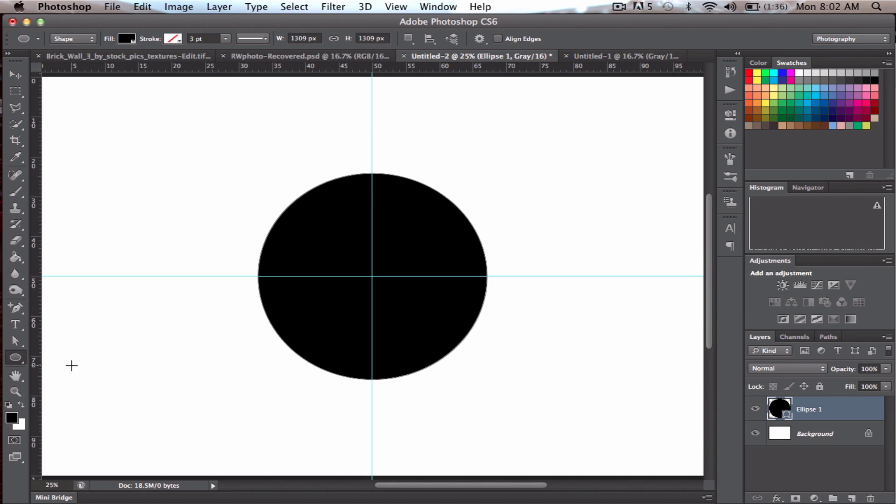
- Draw a black rounded rectangle about 657 × 655 px with 10 px radius from the circle's centre over its upper-right quadrant
click(19, 359)
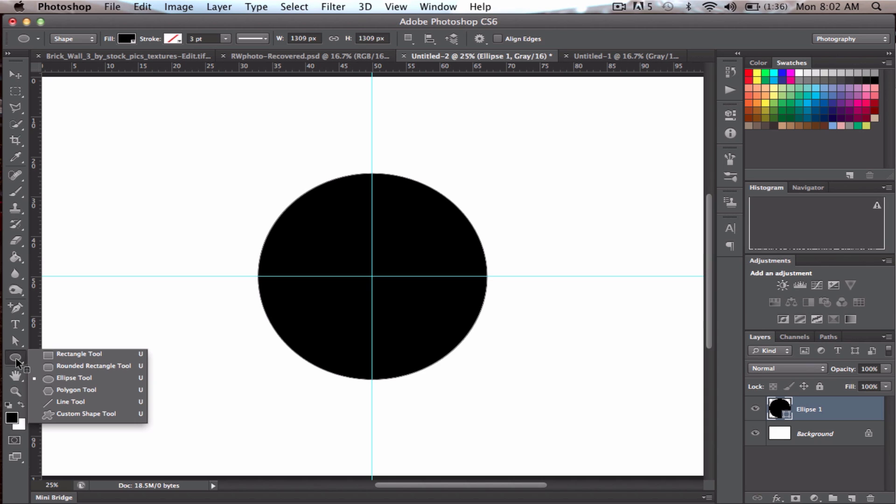
click(98, 364)
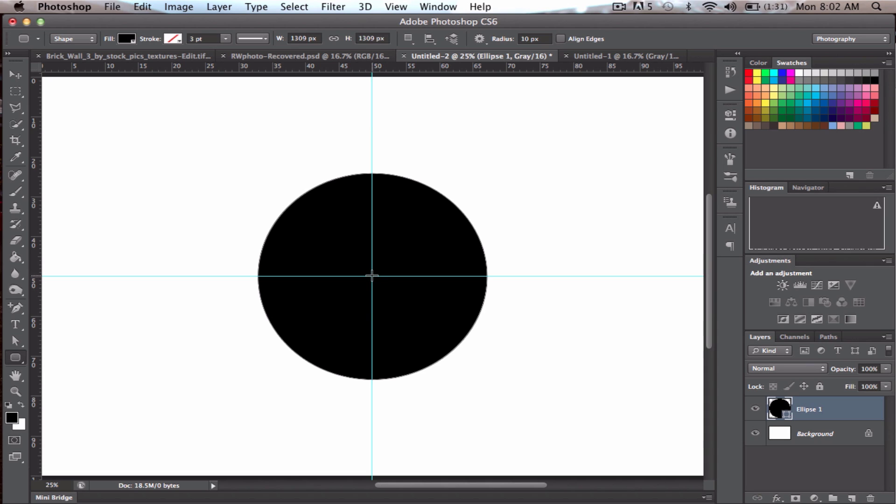
drag(372, 276, 487, 173)
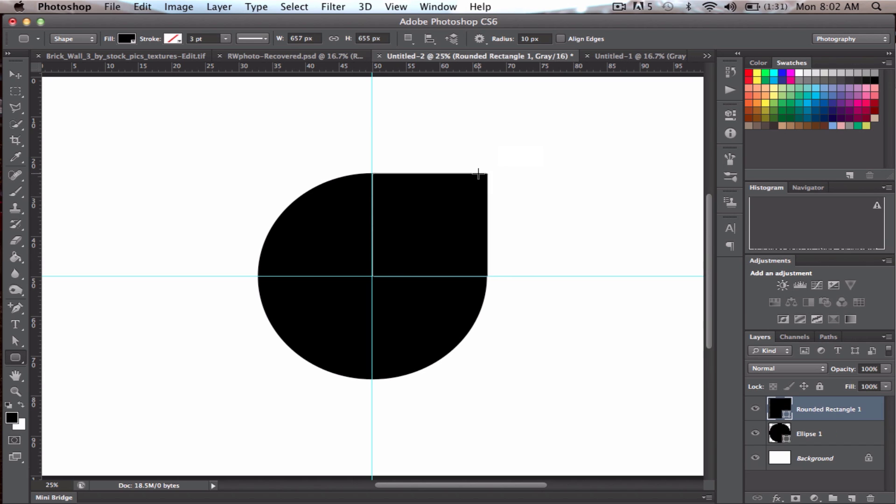
- Move the guides off the seams between the shapes, the vertical one to about 43% and the horizontal one to about 58%
click(15, 75)
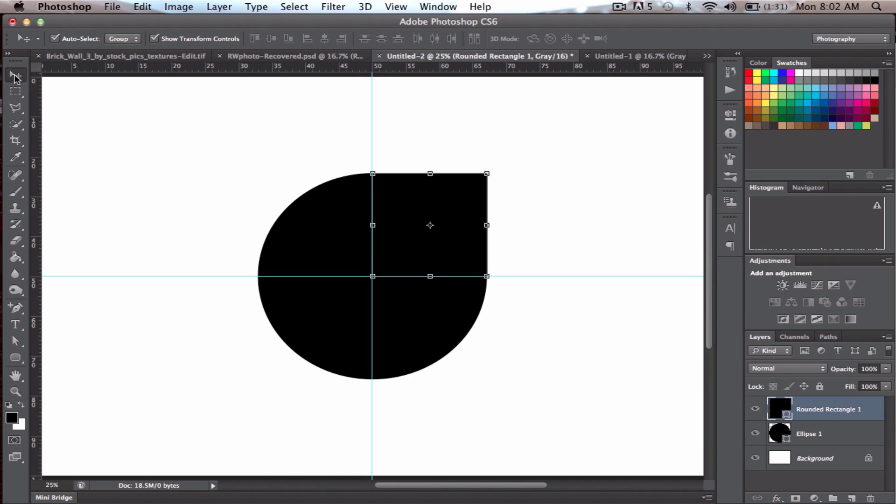
drag(373, 140, 327, 142)
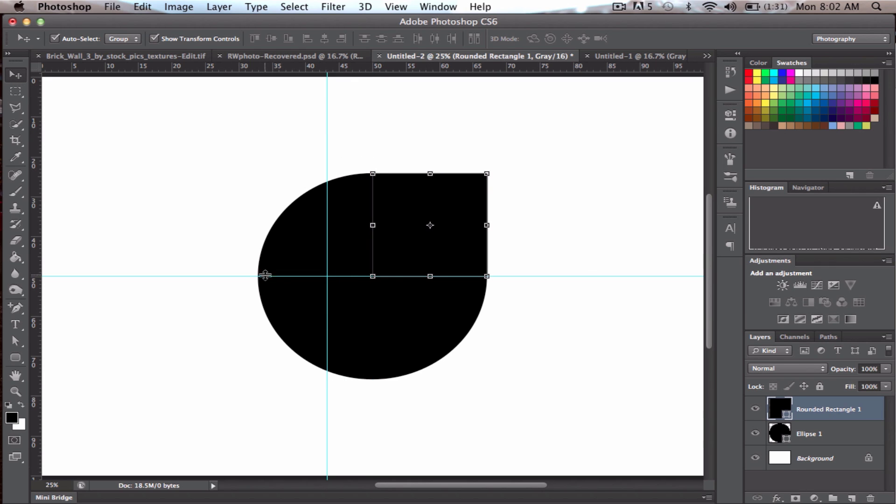
drag(228, 276, 229, 308)
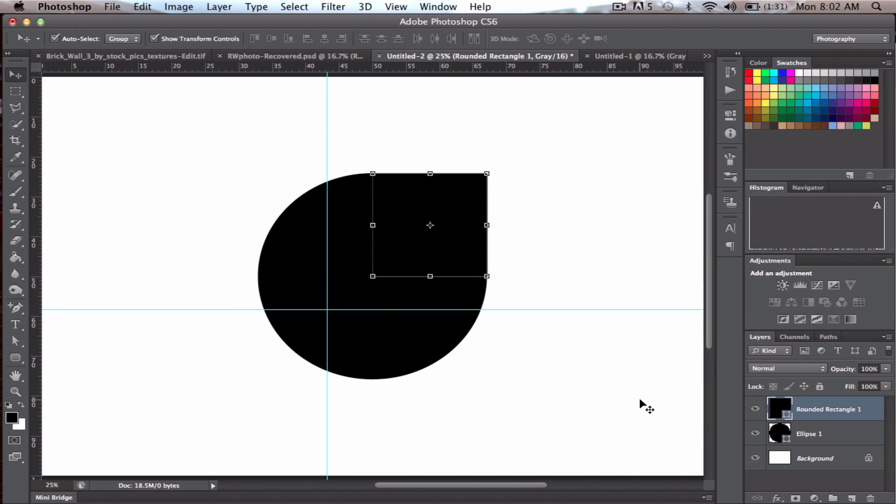
- Nudge the rounded rectangle slightly left so its right edge runs flush into the circle, and check the joined edges
click(781, 457)
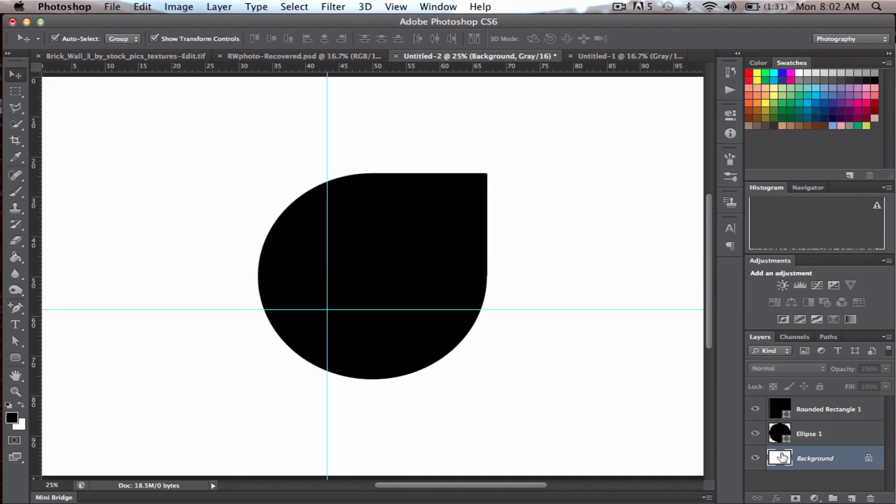
click(490, 279)
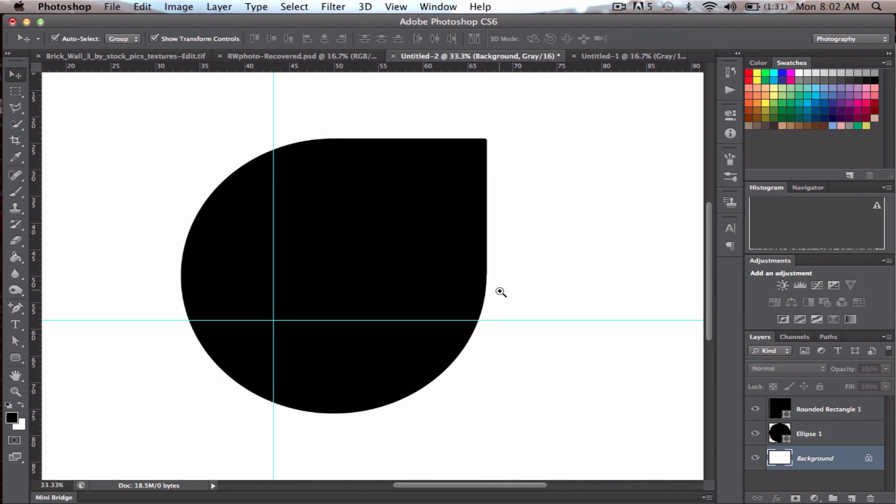
click(493, 290)
click(487, 277)
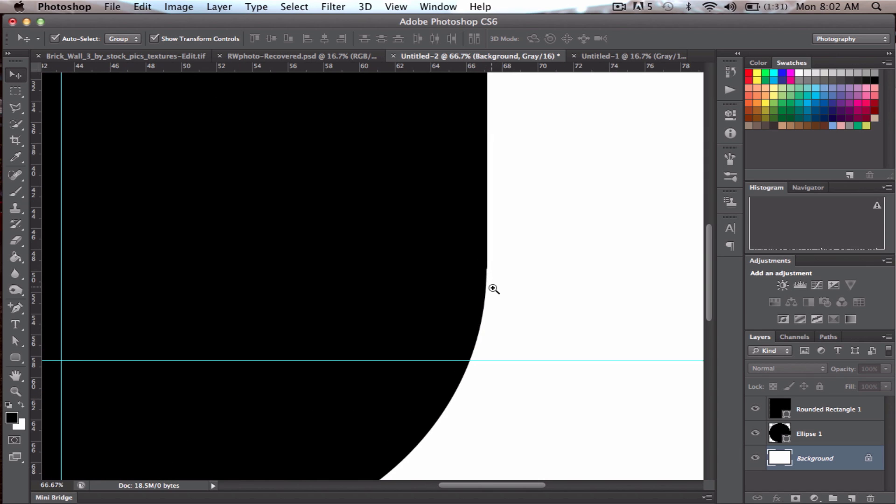
click(788, 414)
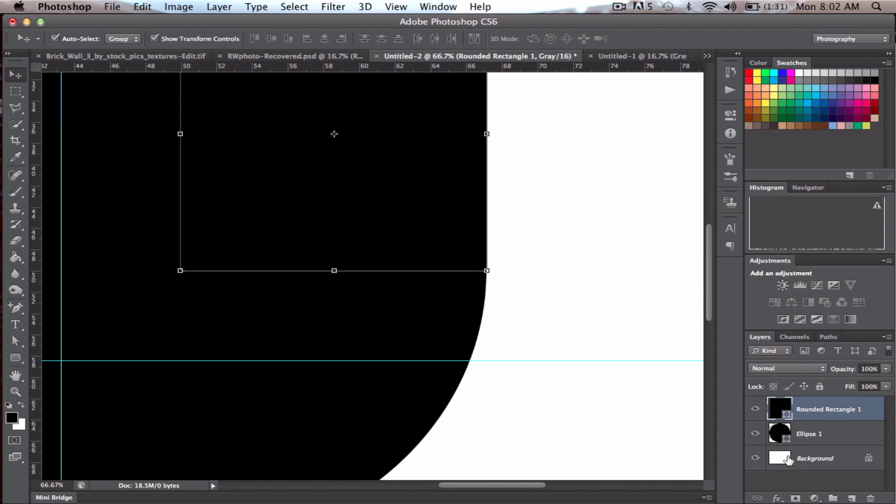
click(788, 458)
click(782, 411)
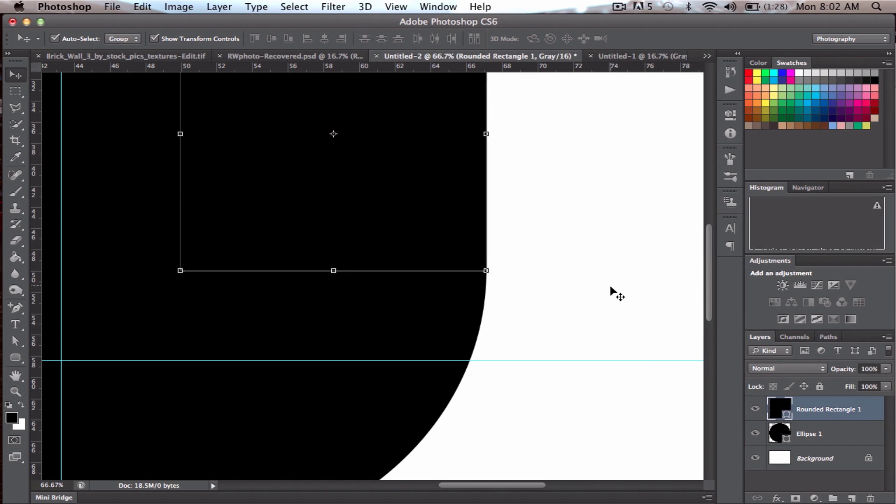
click(778, 459)
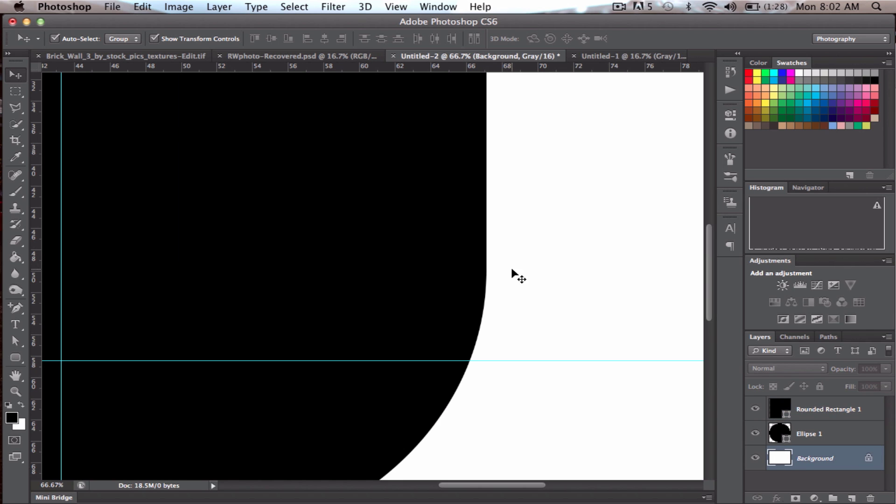
scroll(498, 287, up, 5)
scroll(498, 287, up, 3)
scroll(498, 286, down, 10)
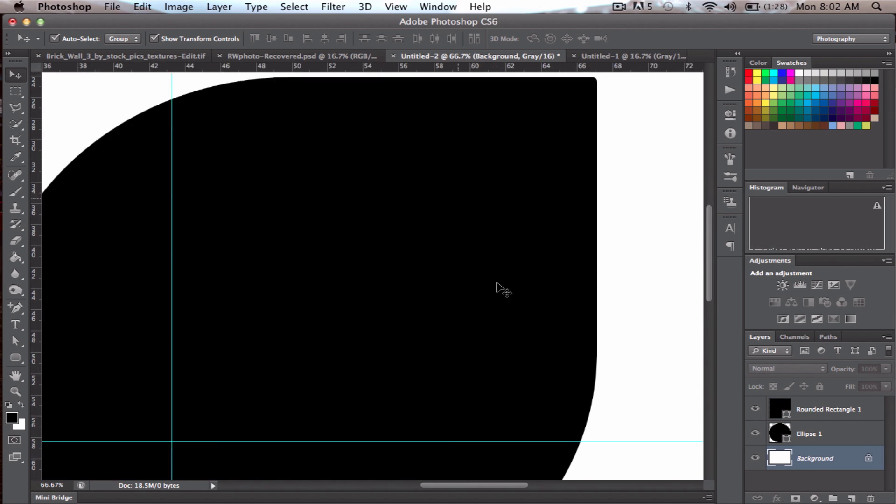
- Move the vertical and horizontal guides back to the canvas centre at 50%
alt+click(382, 268)
alt+click(381, 265)
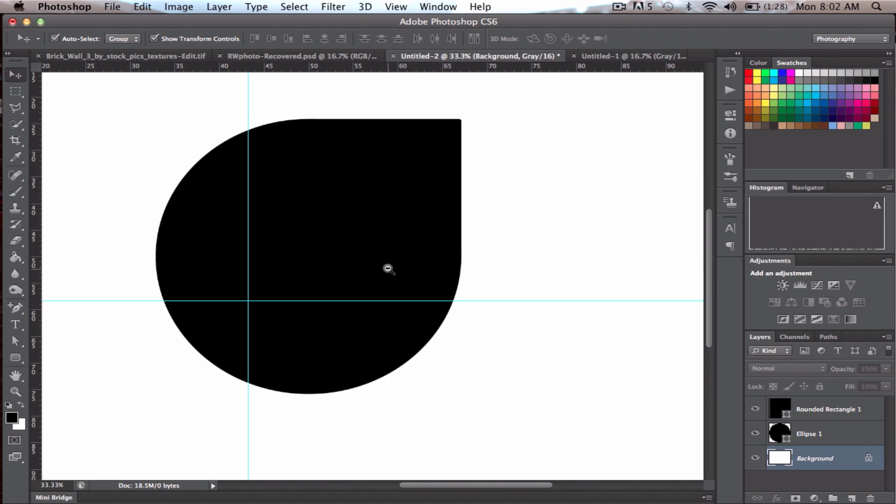
alt+click(387, 267)
drag(328, 141, 371, 144)
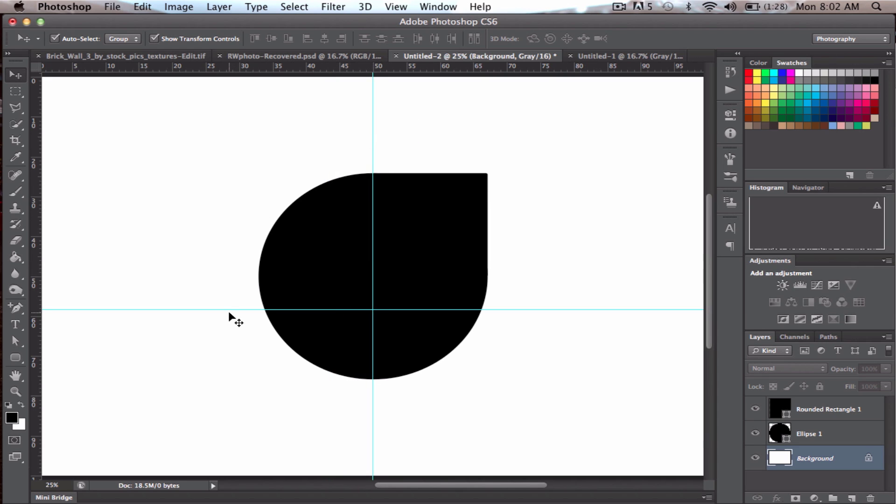
drag(229, 310, 227, 276)
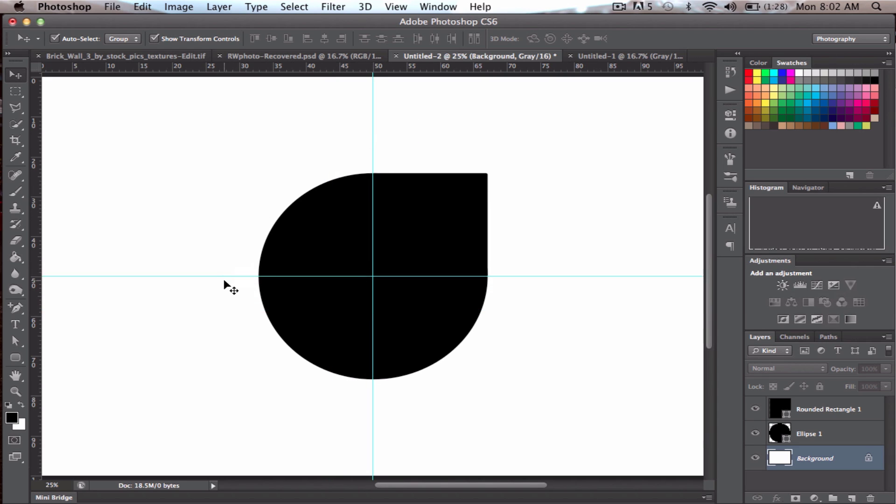
- Set up the Pen tool in Path mode with its path operation set to Subtract Front Shape for the rectangle's sharp corner
key(z)
click(471, 192)
click(481, 183)
click(489, 167)
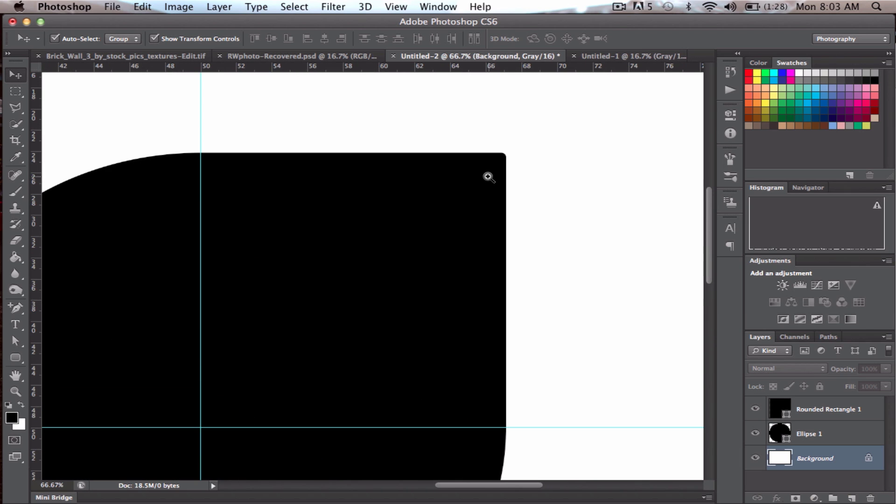
click(488, 180)
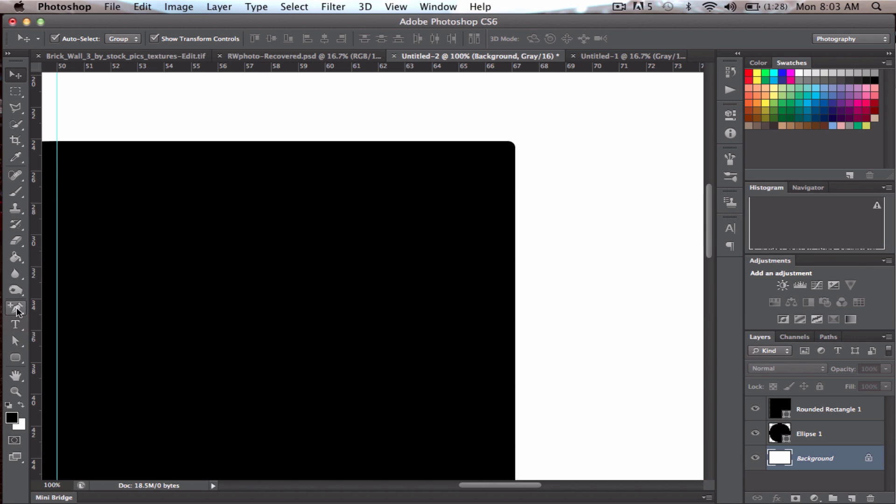
click(16, 310)
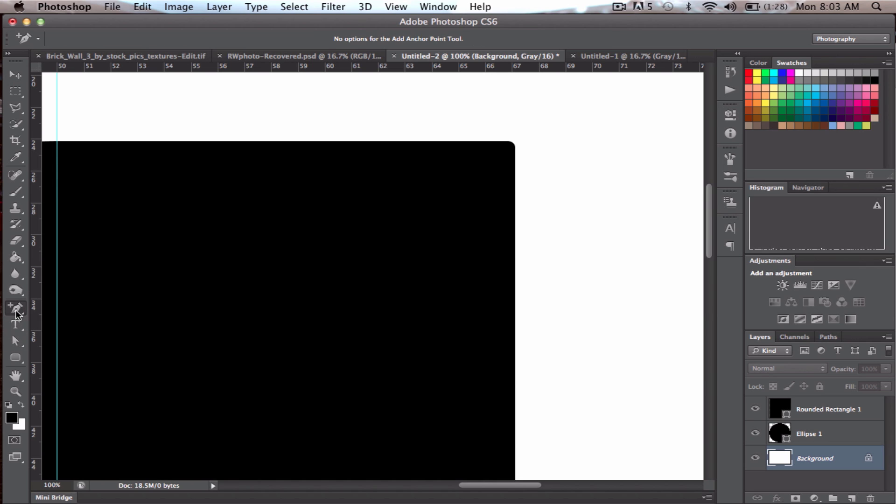
right_click(16, 311)
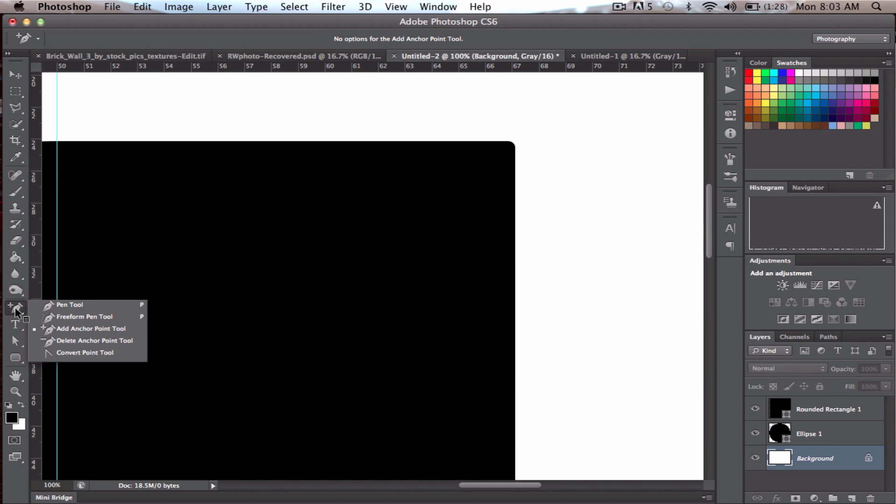
click(70, 304)
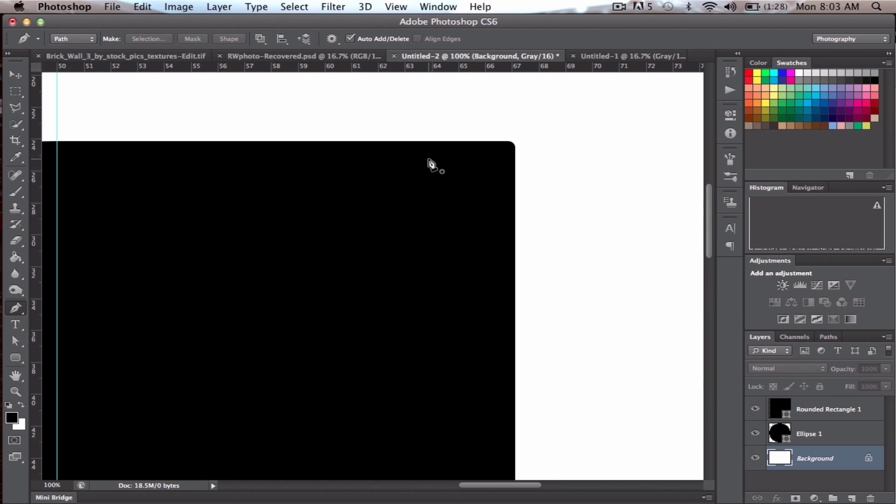
click(264, 44)
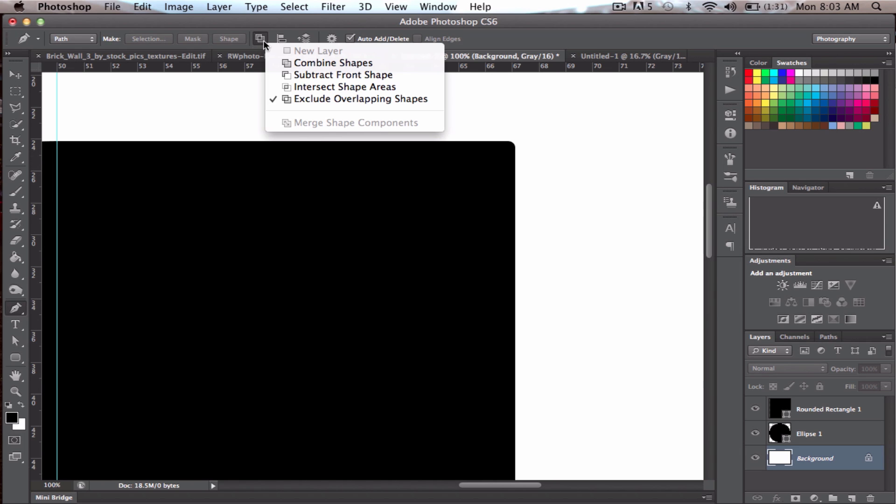
click(305, 74)
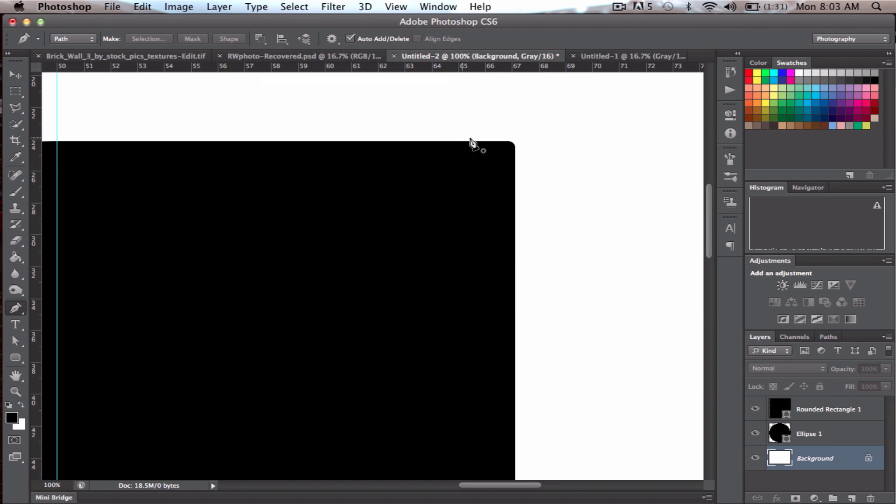
click(433, 142)
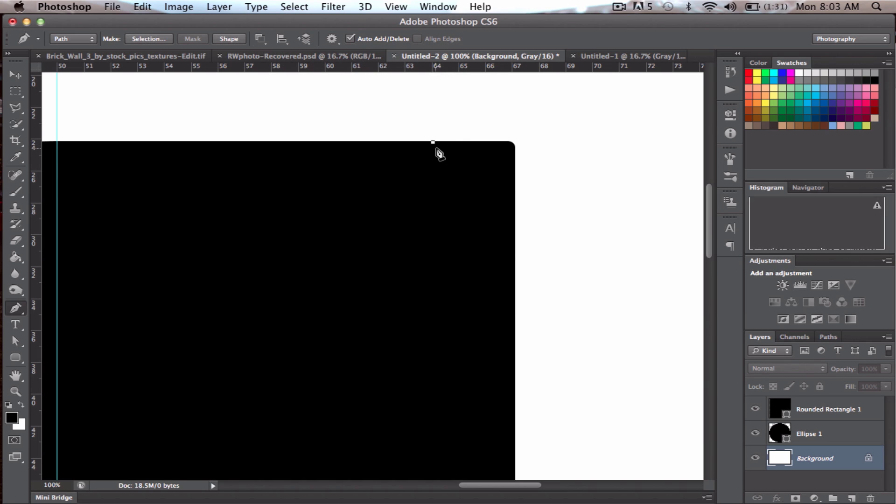
click(514, 219)
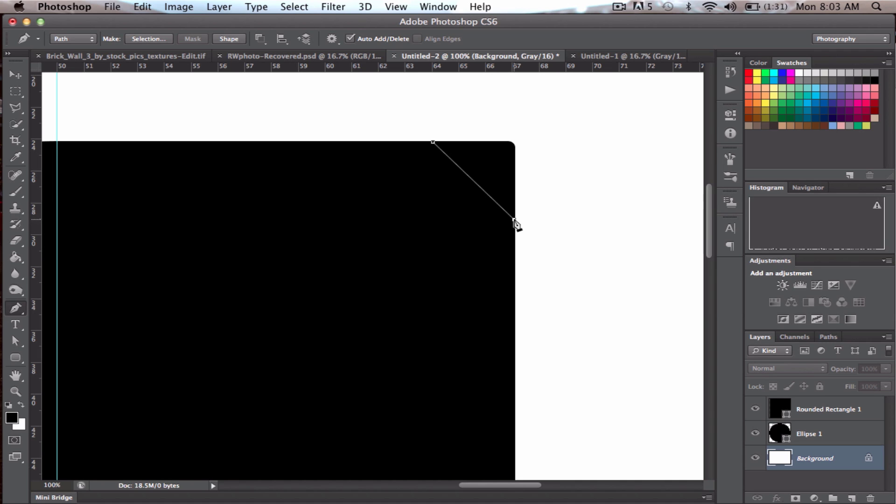
drag(513, 219, 569, 207)
click(585, 136)
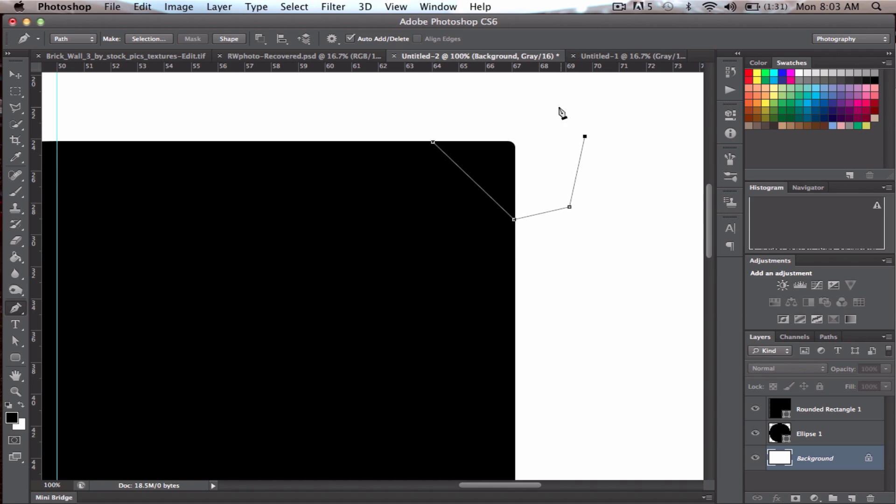
click(529, 101)
click(445, 108)
click(433, 142)
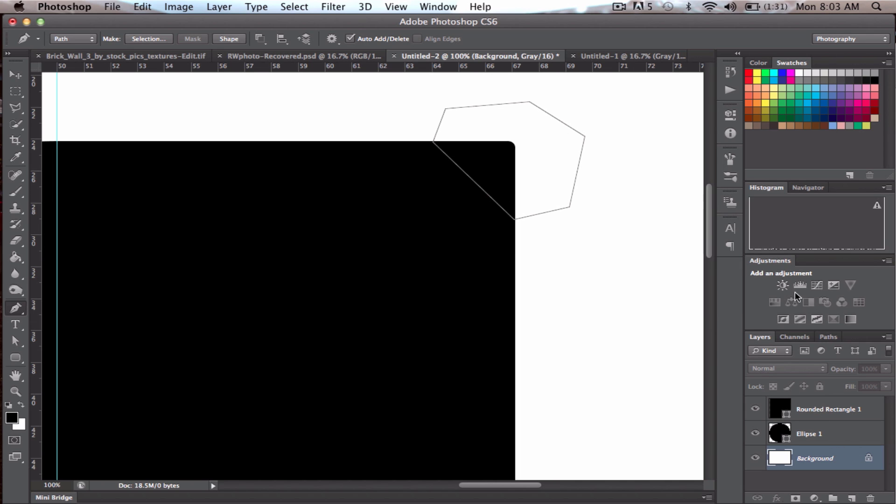
click(731, 71)
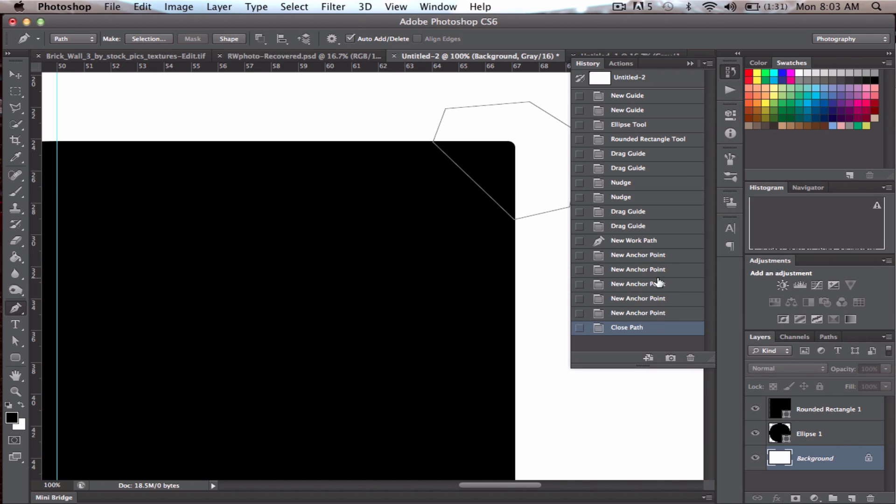
click(649, 241)
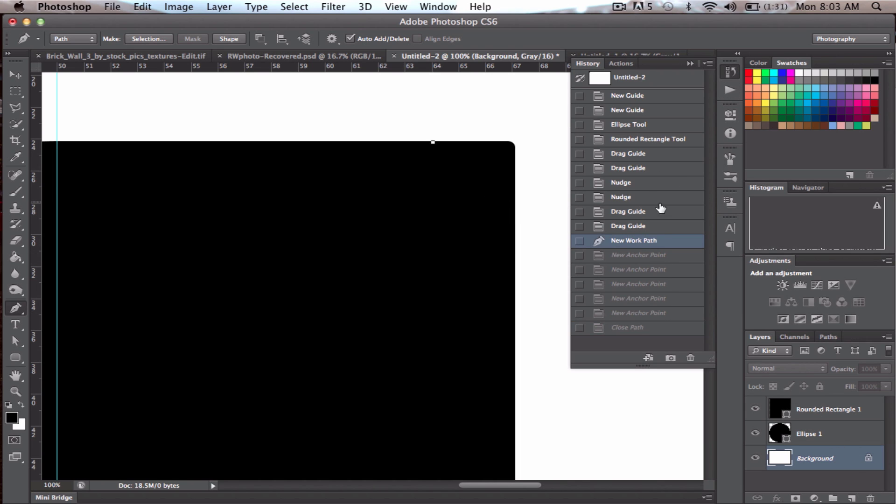
click(645, 226)
click(690, 64)
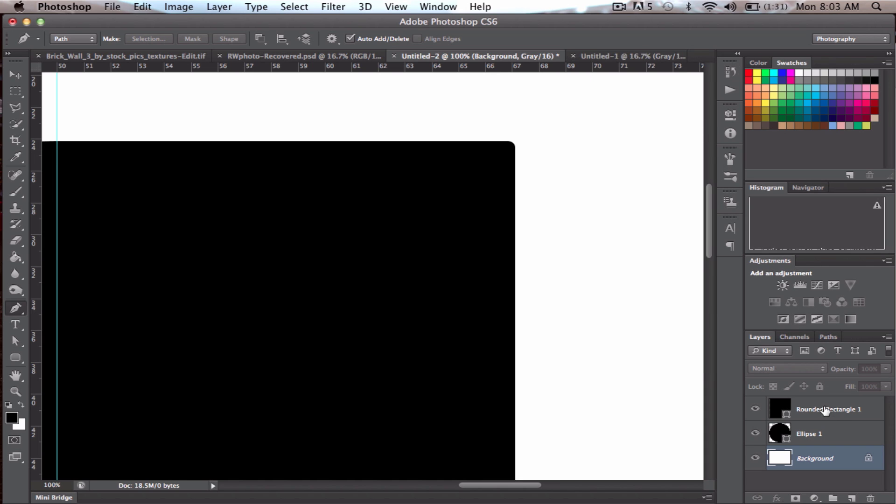
- On the Rounded Rectangle 1 layer, cut off the outer corner with a closed five-point path running diagonally from top edge to right edge
click(826, 411)
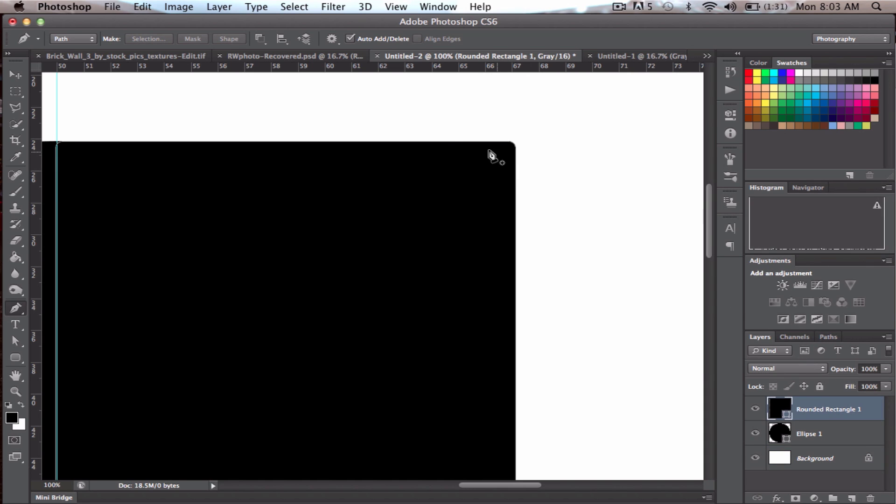
click(406, 142)
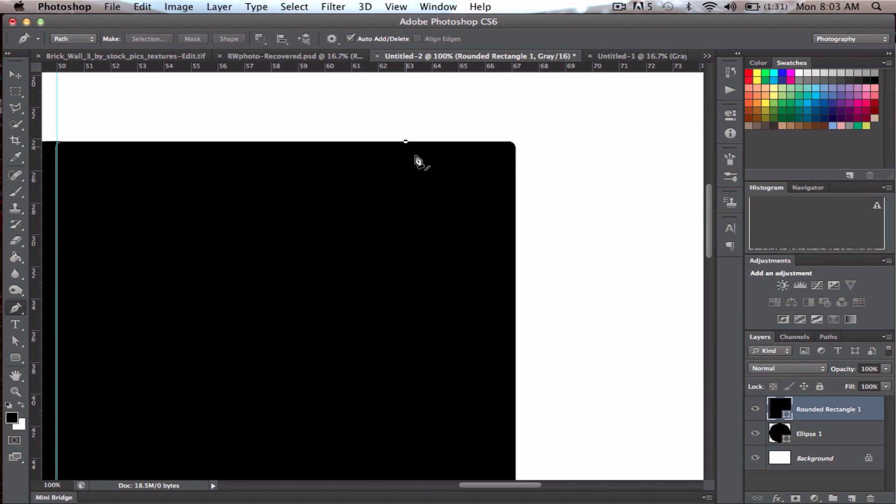
click(514, 239)
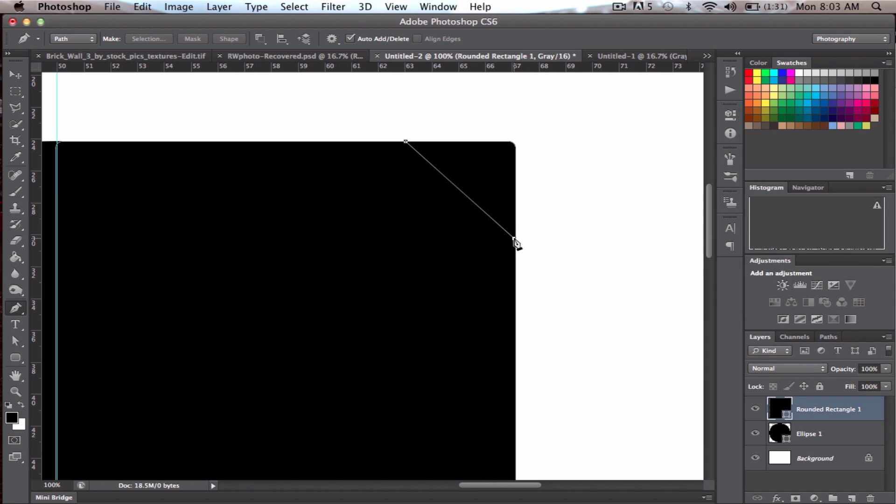
click(589, 175)
click(538, 113)
click(434, 101)
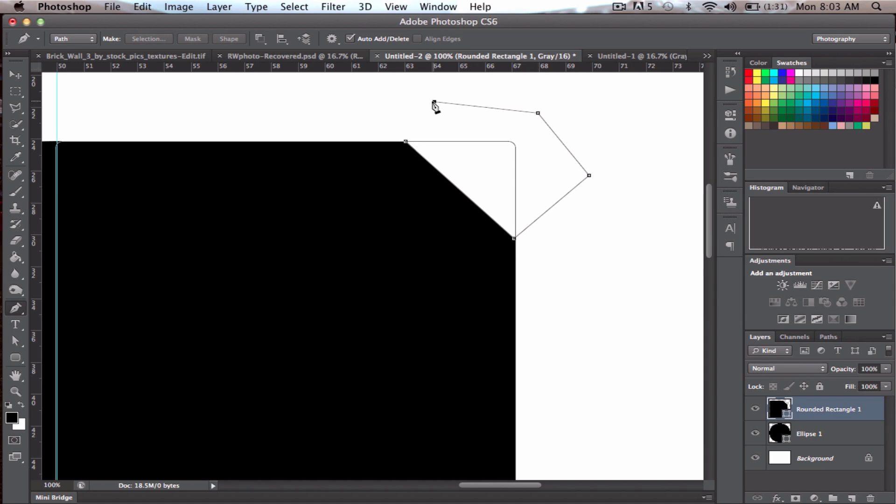
click(405, 141)
- Move the cut path's lower anchor exactly onto the rectangle's right edge and check the anchor on the top edge
super+click(513, 239)
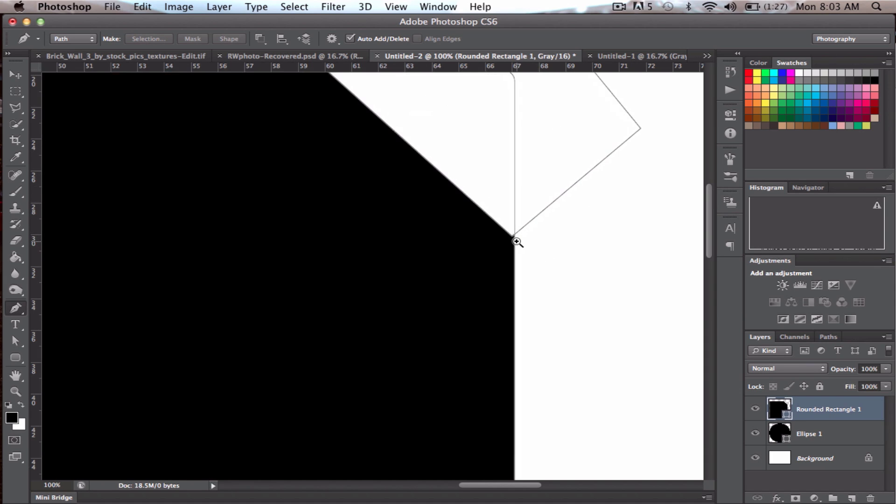
super+click(513, 239)
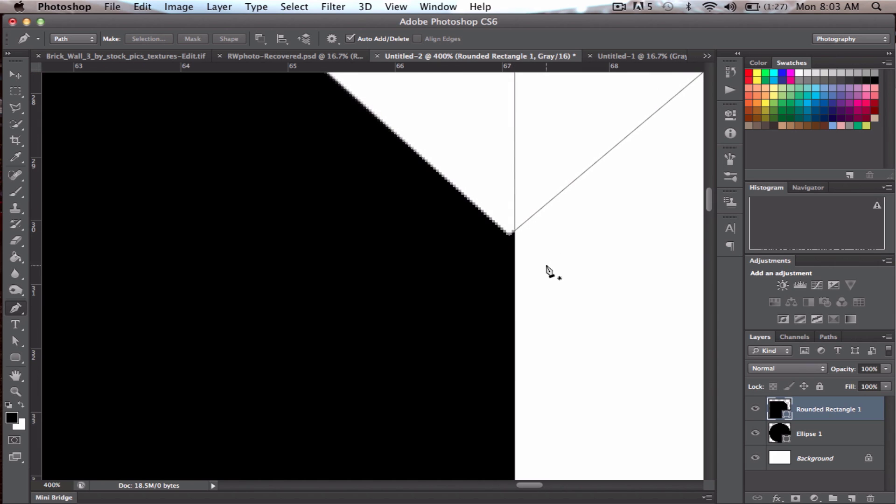
key(super+equal)
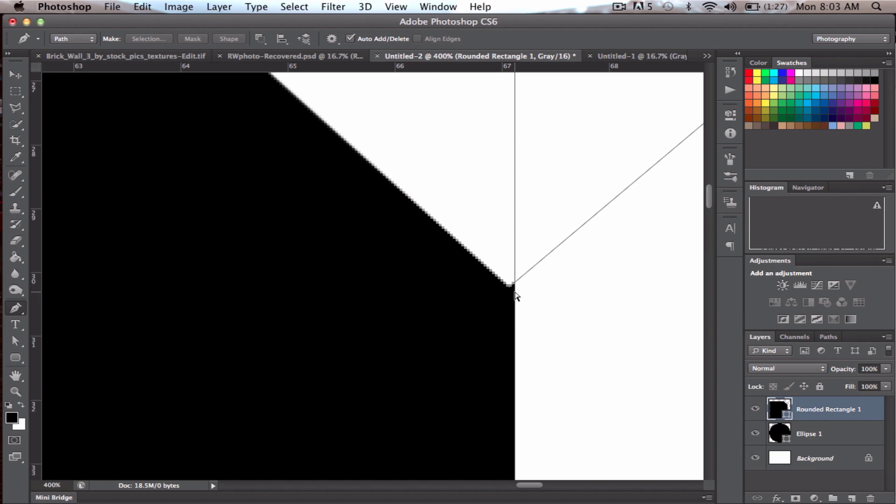
drag(509, 289, 514, 290)
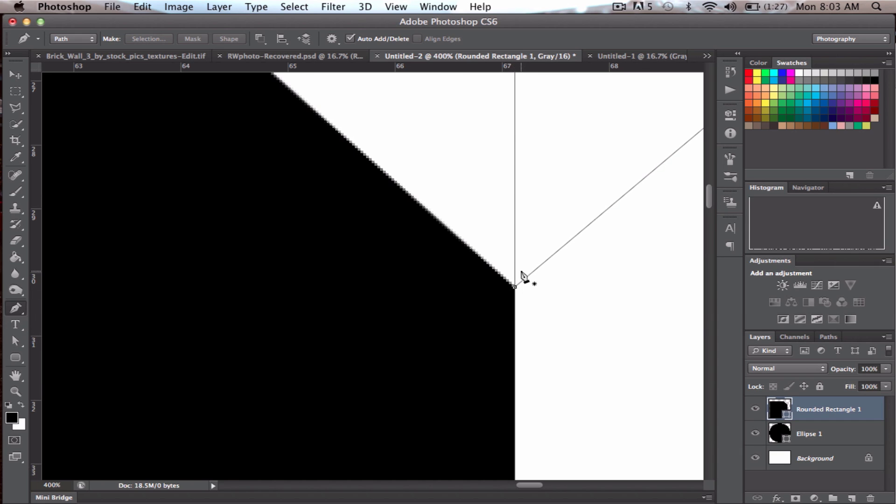
scroll(522, 270, up, 3)
scroll(520, 270, up, 10)
scroll(520, 271, left, 8)
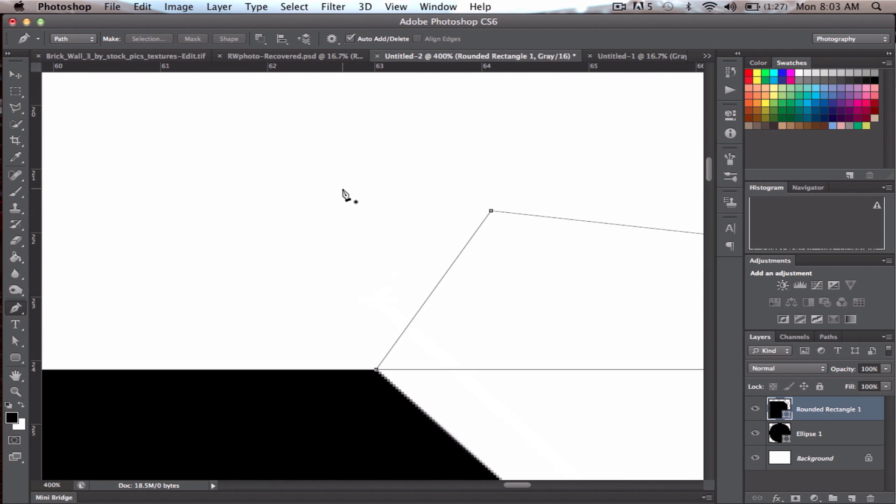
scroll(410, 378, down, 10)
scroll(410, 378, right, 6)
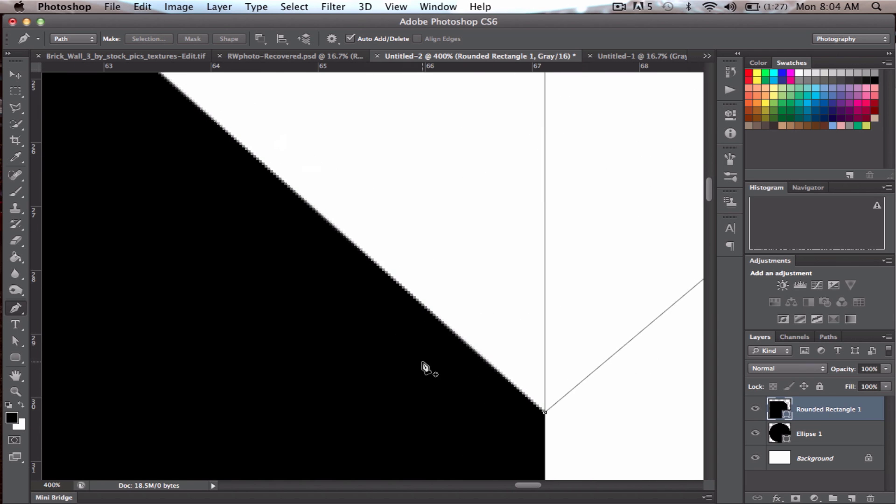
scroll(422, 366, up, 5)
scroll(422, 366, down, 3)
scroll(423, 366, left, 1)
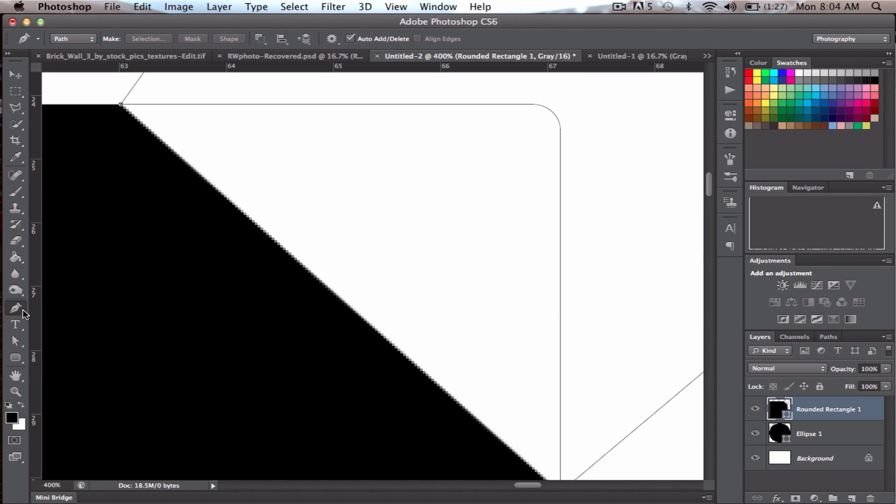
- Add an anchor point at the middle of the diagonal cut and pull it outward so the corner becomes a smooth curve
drag(20, 312, 71, 345)
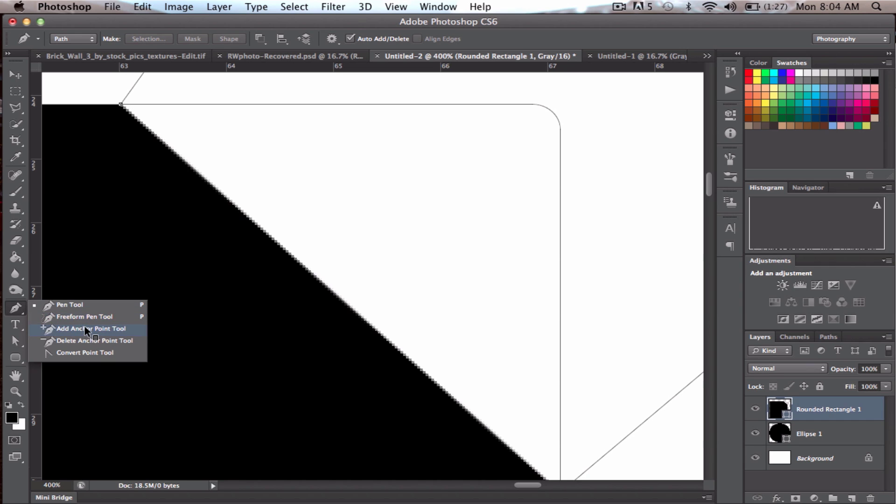
click(86, 330)
scroll(378, 320, down, 5)
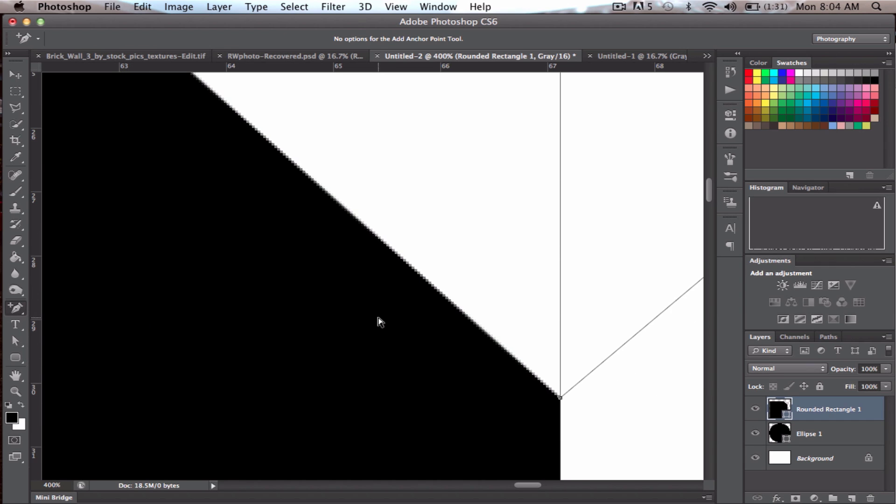
alt+super+click(385, 256)
alt+super+click(372, 222)
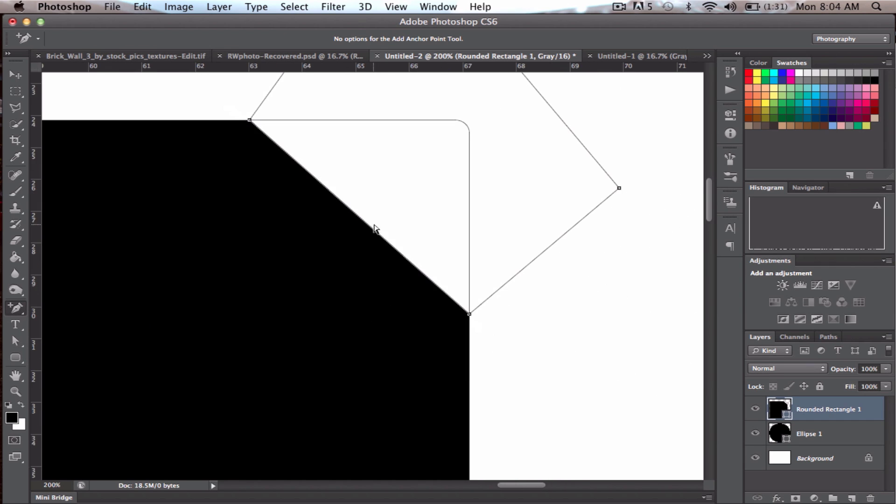
scroll(367, 228, up, 3)
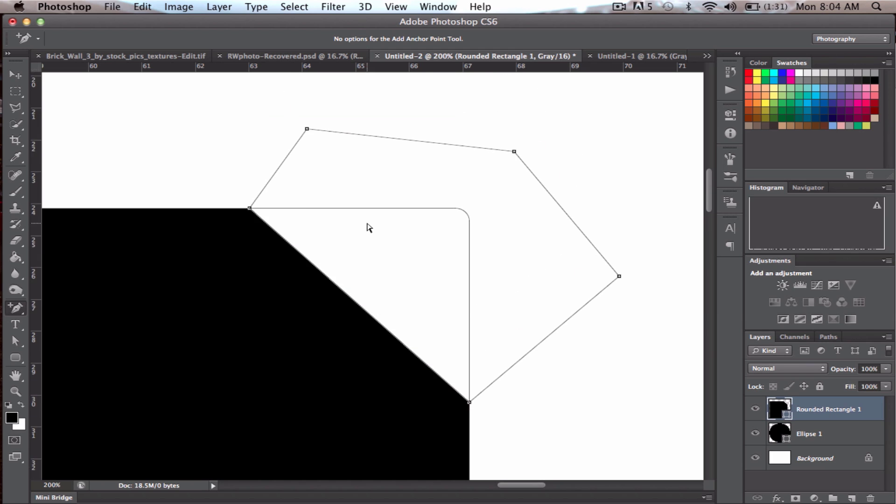
click(361, 299)
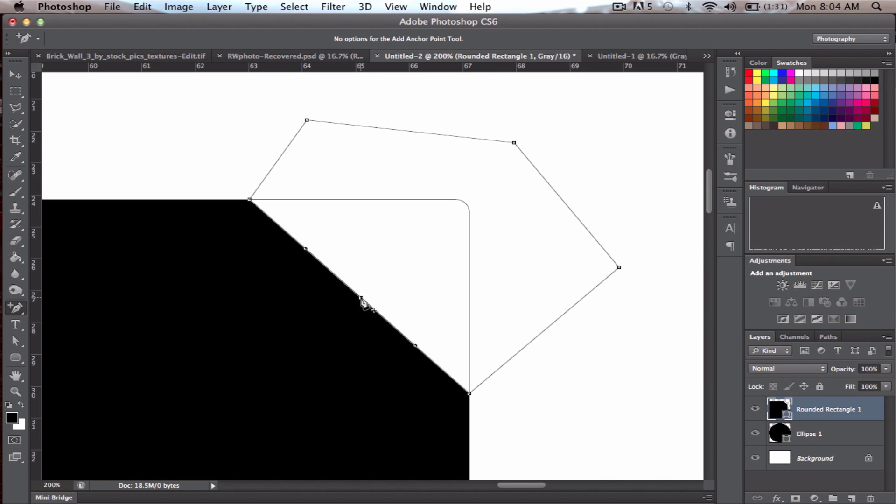
drag(361, 300, 422, 246)
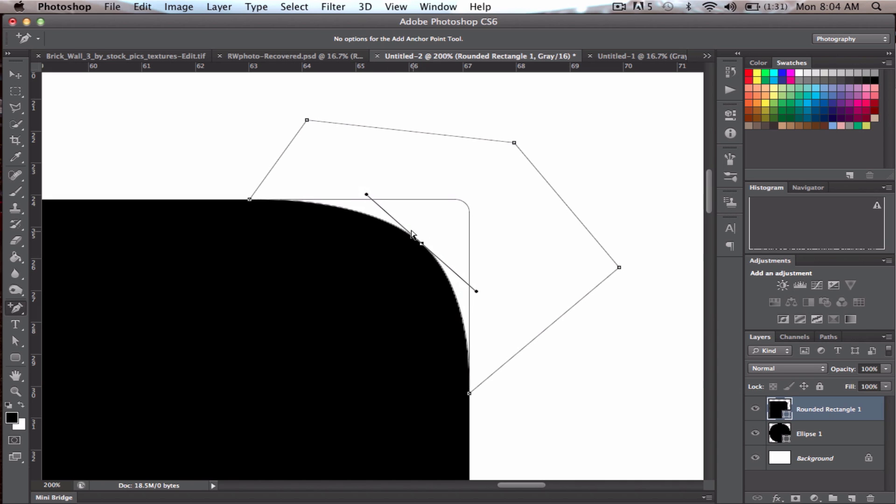
drag(367, 195, 366, 195)
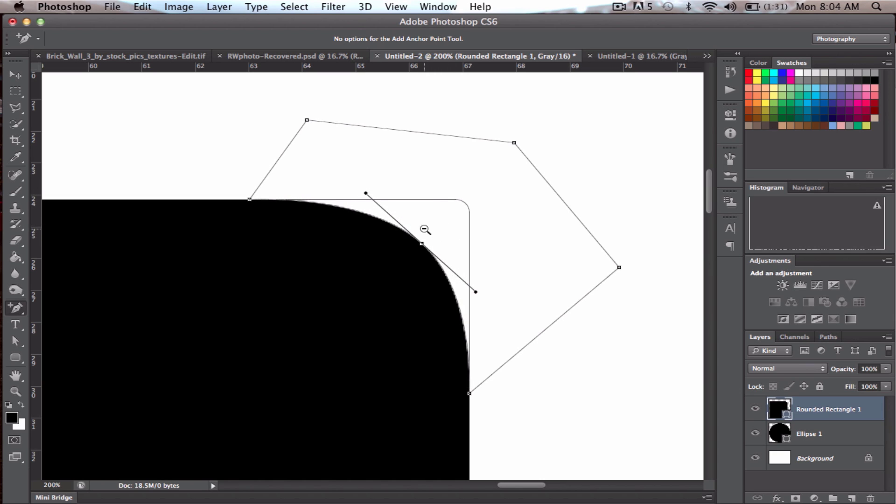
- Duplicate the Rounded Rectangle 1 layer
alt+super+click(434, 188)
alt+super+click(456, 210)
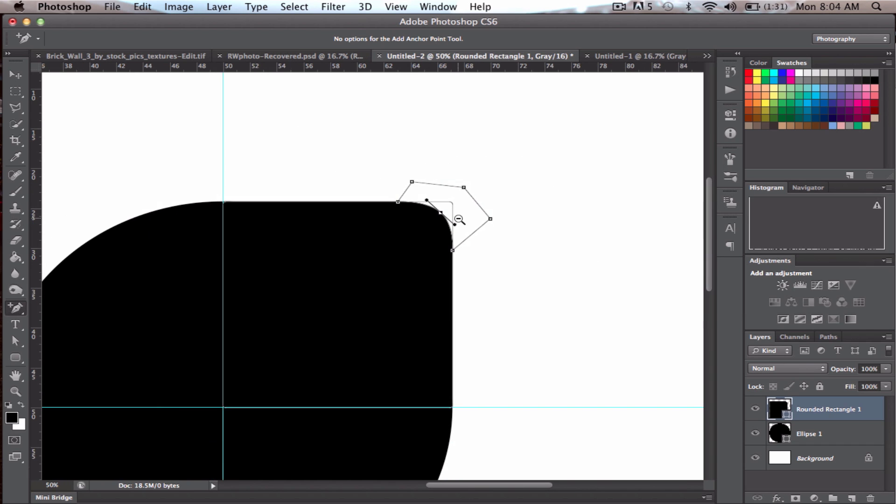
alt+super+click(462, 219)
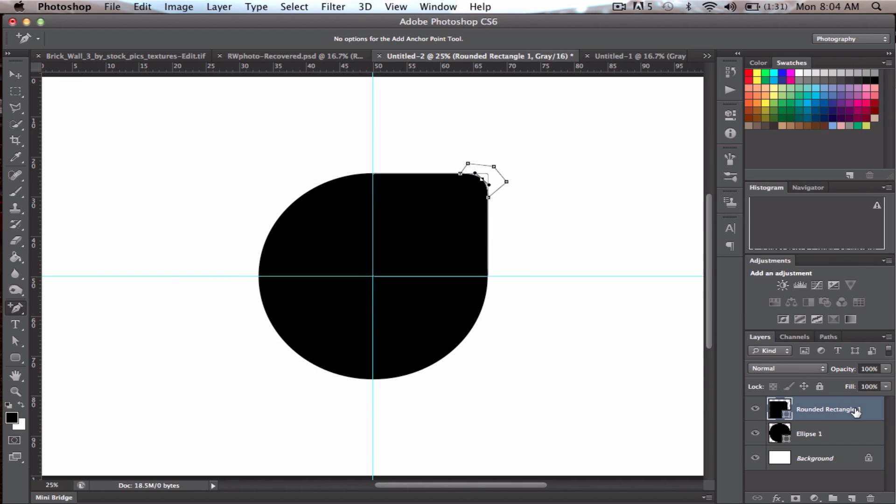
drag(853, 410, 845, 448)
drag(847, 409, 851, 497)
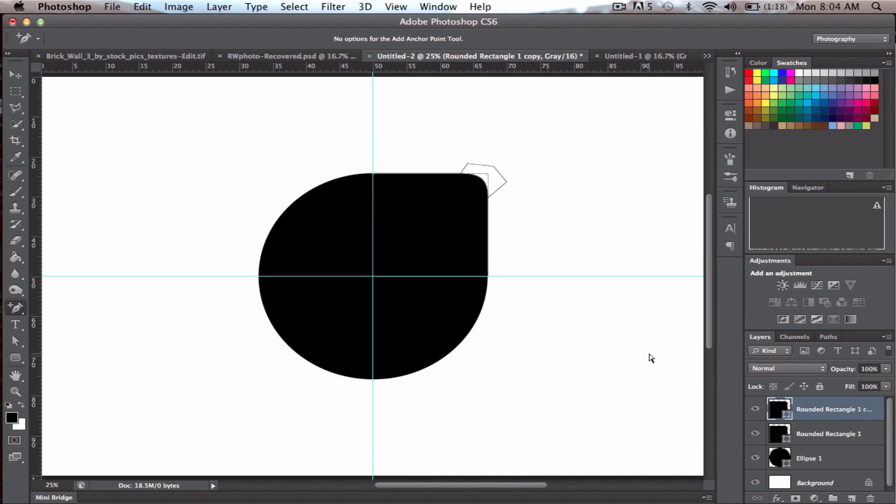
- Rotate the Rounded Rectangle 1 copy by -180° about the intersection of the two guides
key(super+t)
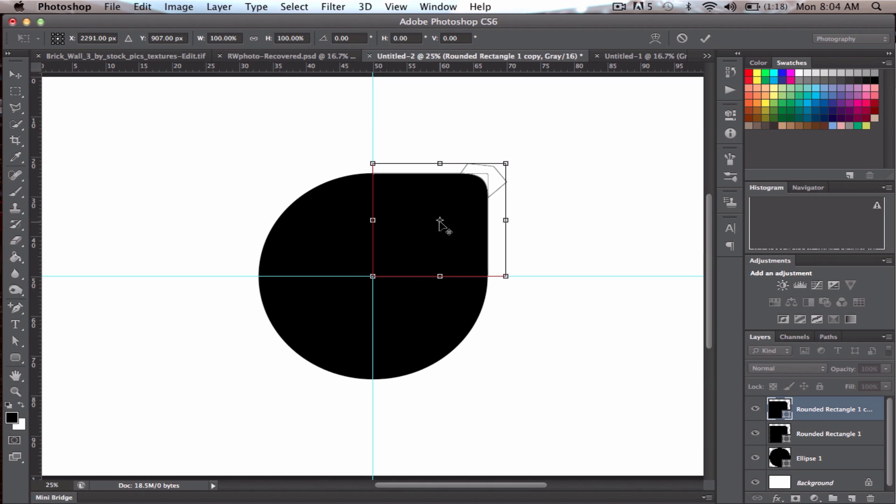
drag(440, 222, 377, 276)
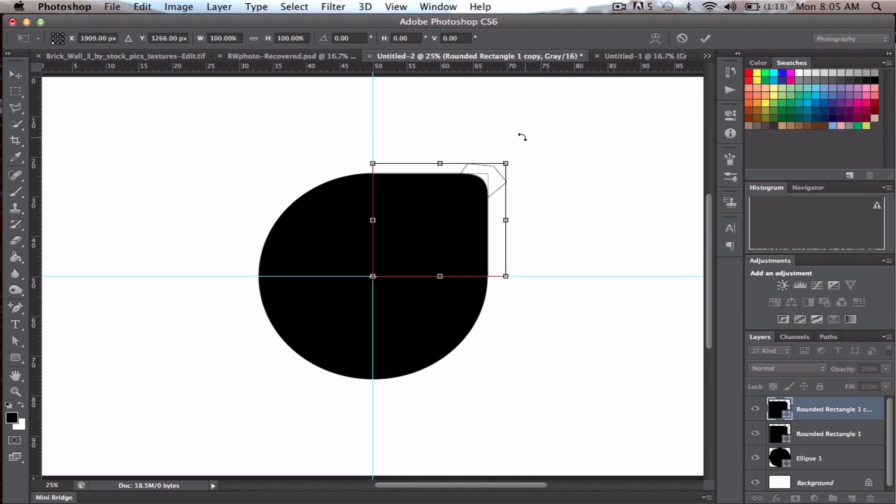
drag(522, 136, 270, 379)
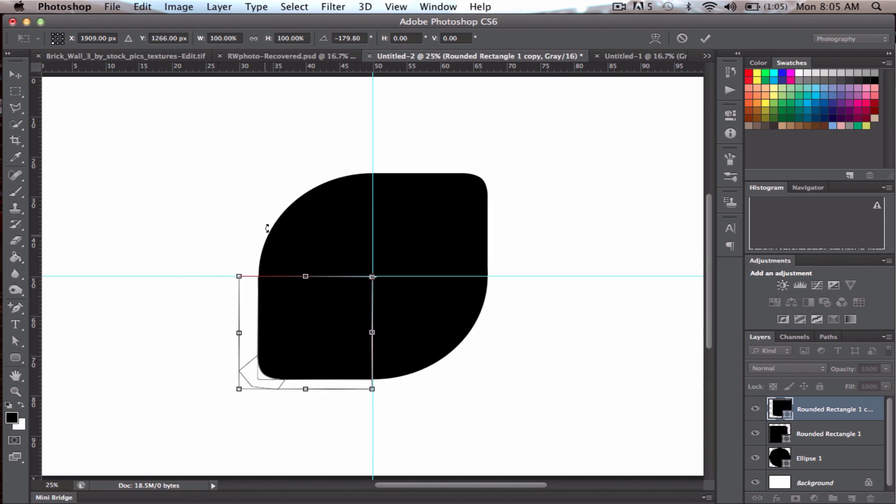
click(346, 39)
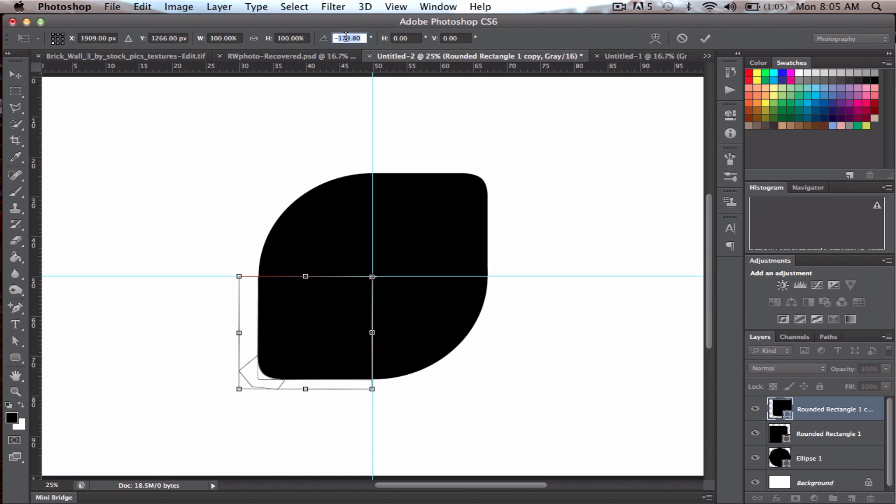
text(-180)
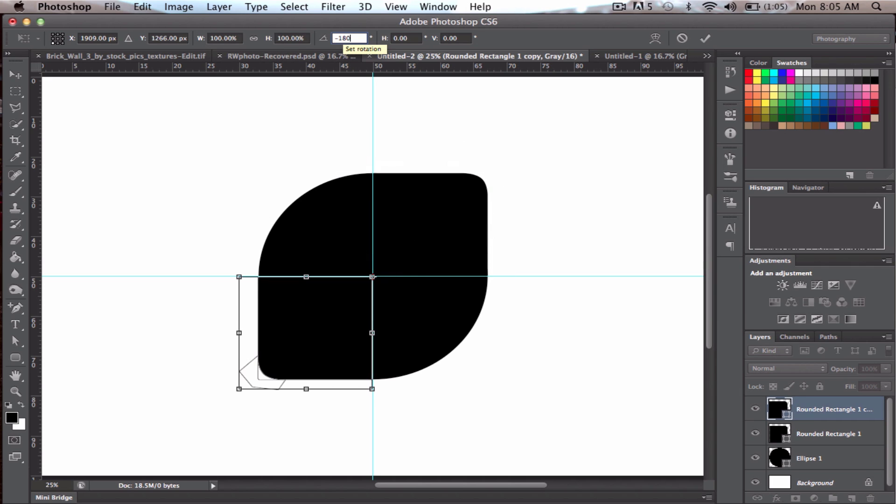
key(Return)
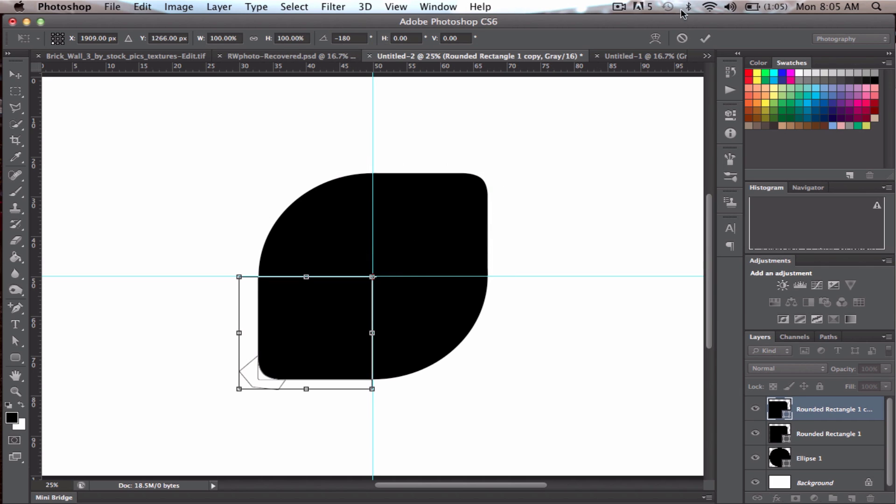
click(705, 39)
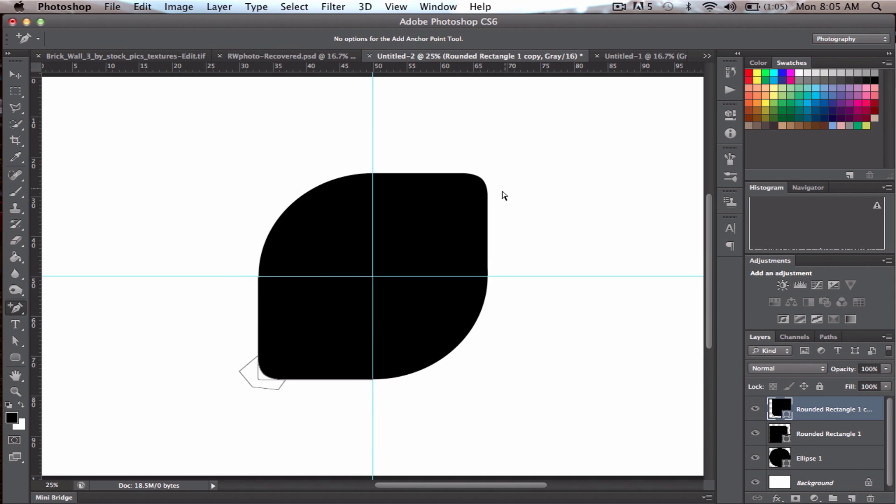
- Clear all guides and check the left seam between the rotated copy and the circle without path outlines
click(402, 5)
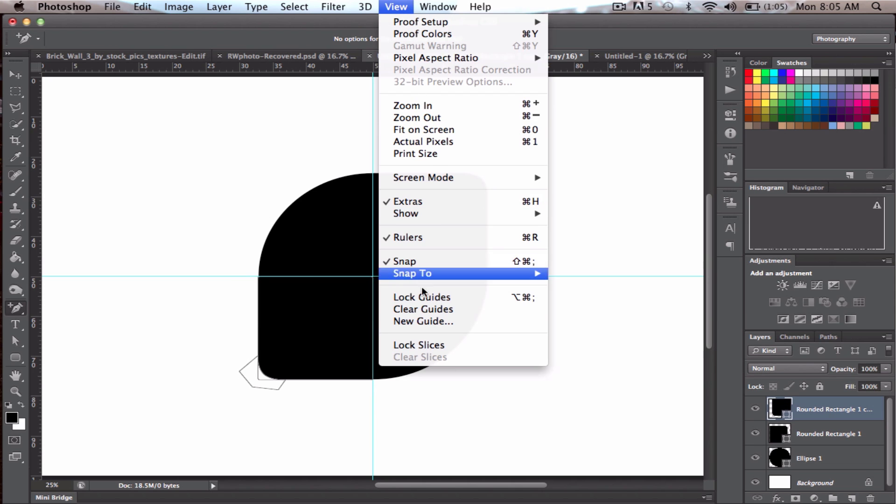
click(438, 310)
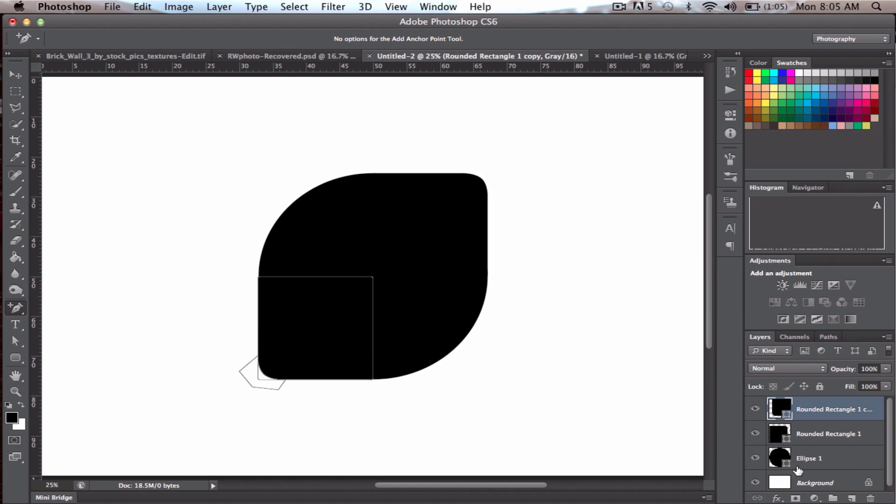
click(781, 483)
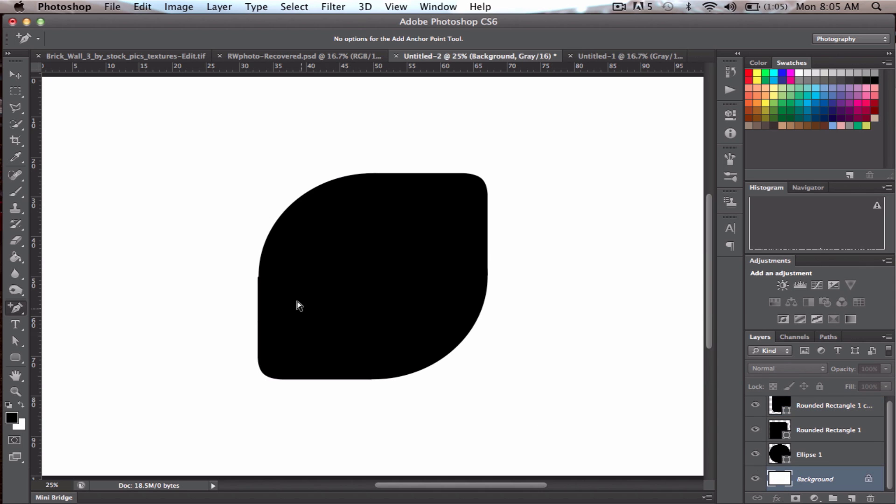
key(alt+period)
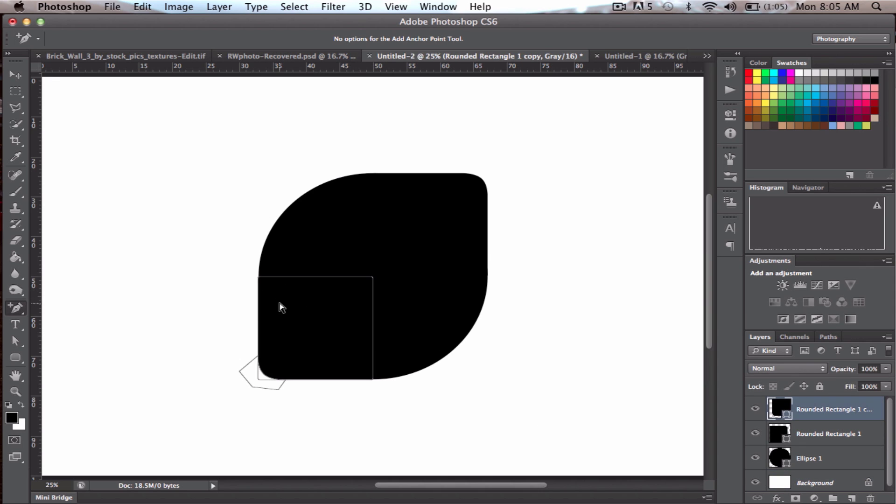
click(777, 473)
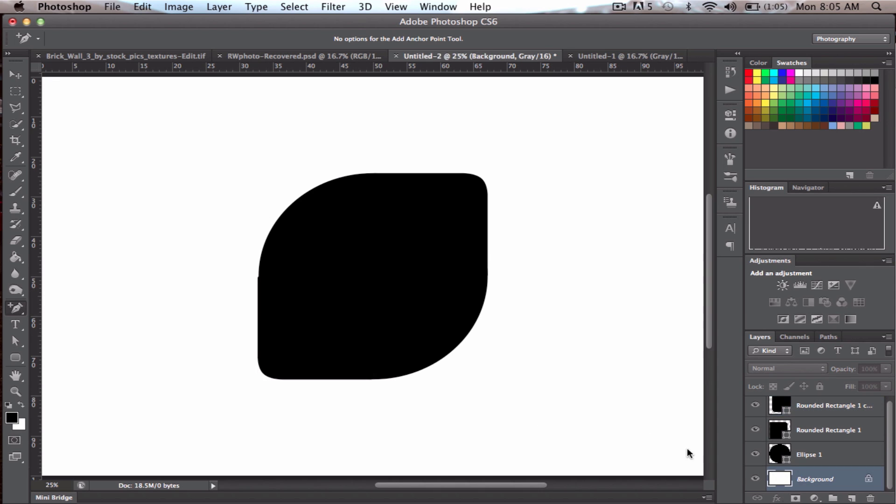
super+click(261, 282)
super+click(262, 284)
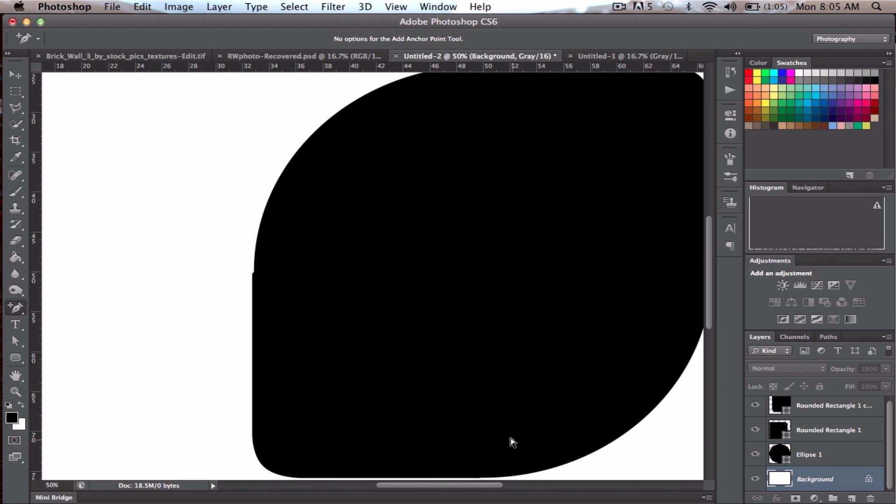
- Move the Rounded Rectangle 1 copy 4 px right and 2 px up to line up with the circle's left edge
click(806, 409)
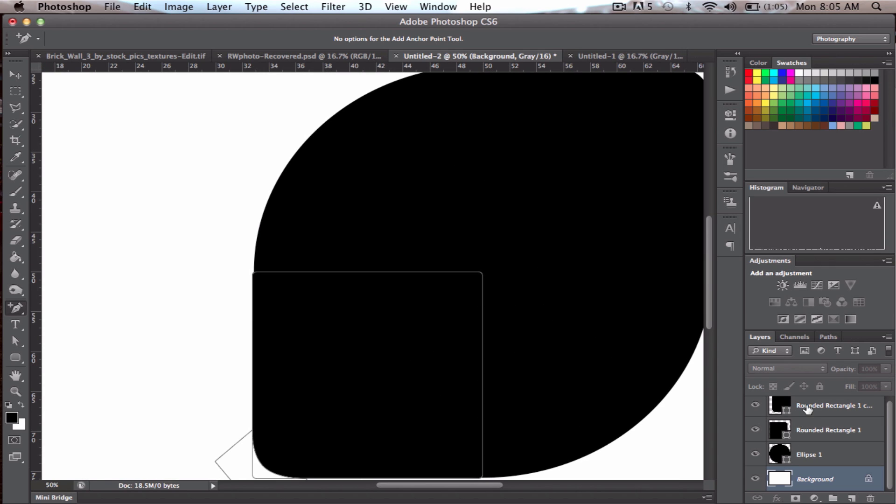
click(778, 415)
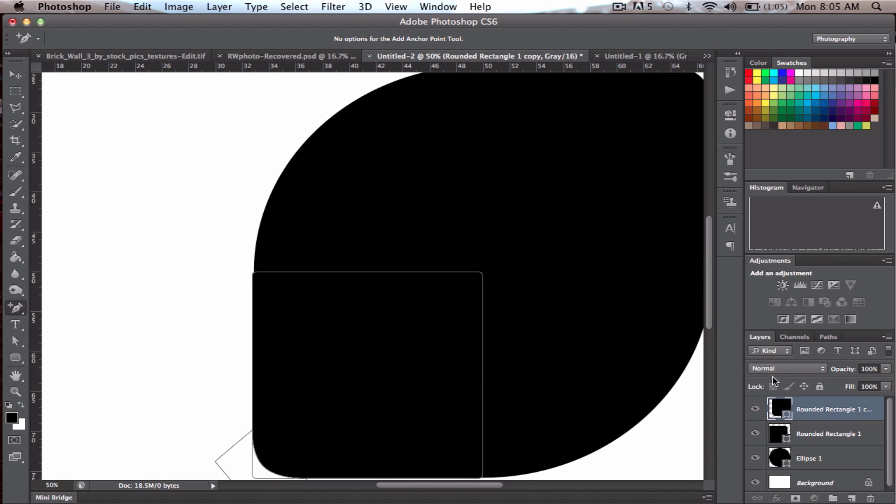
key(super+t)
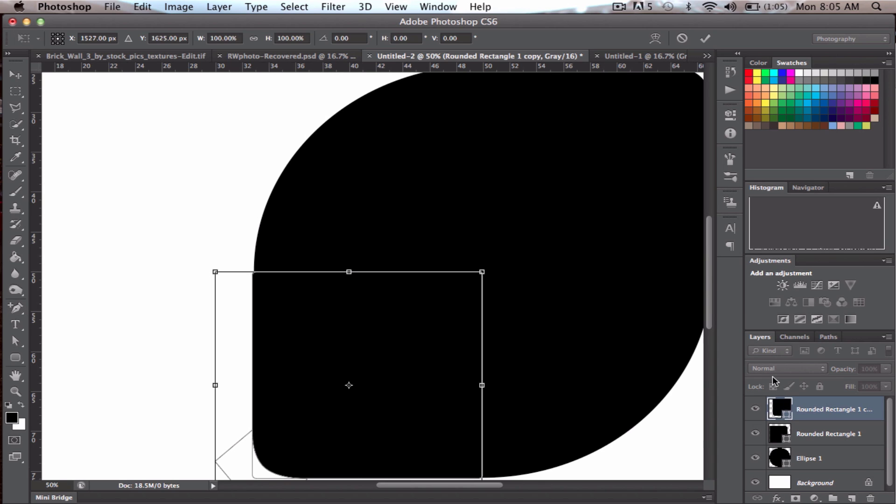
key(Right)
key(Right)
key(Right)
key(Right)
key(Up)
key(Up)
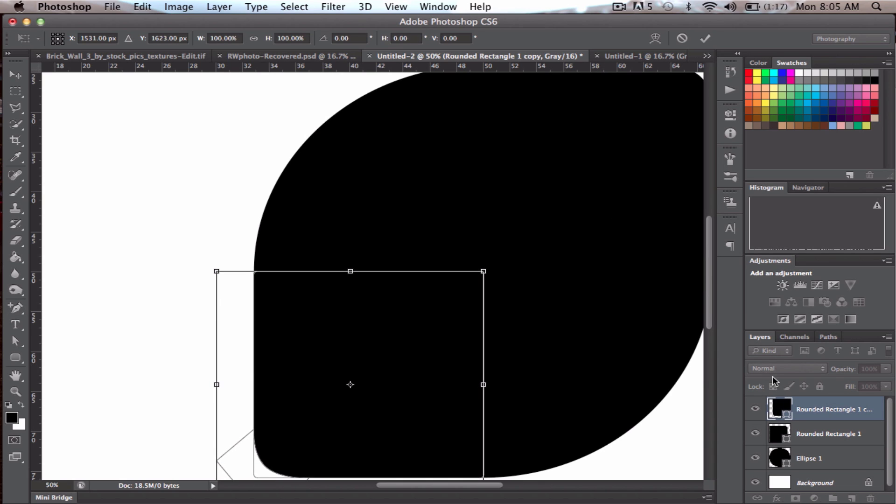
click(704, 38)
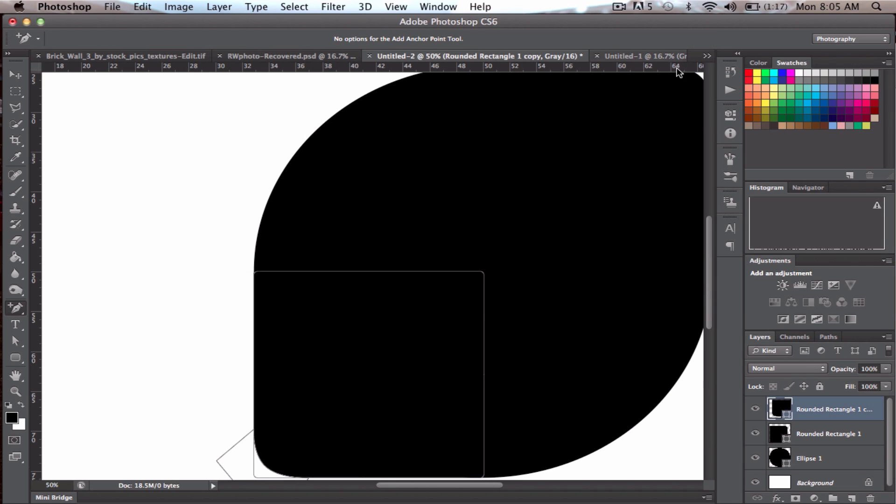
- Nudge the Rounded Rectangle 1 copy slightly further right and check the whole silhouette without path outlines
click(777, 482)
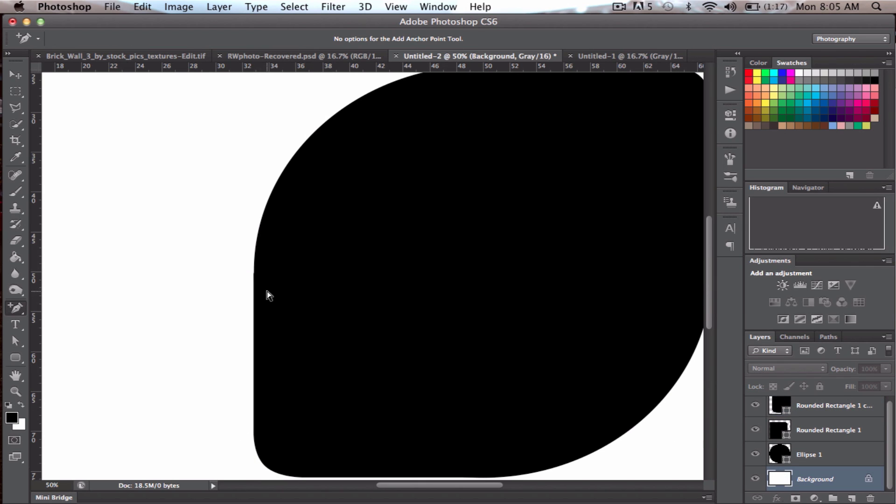
click(771, 402)
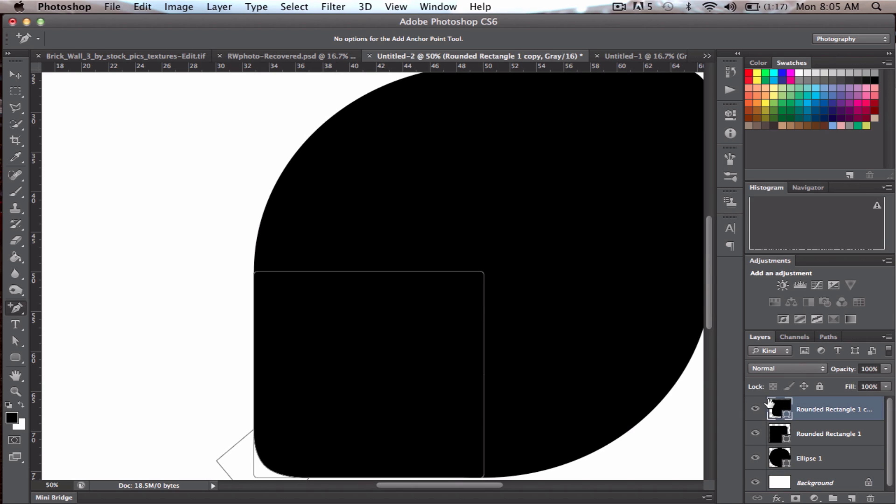
key(ctrl+t)
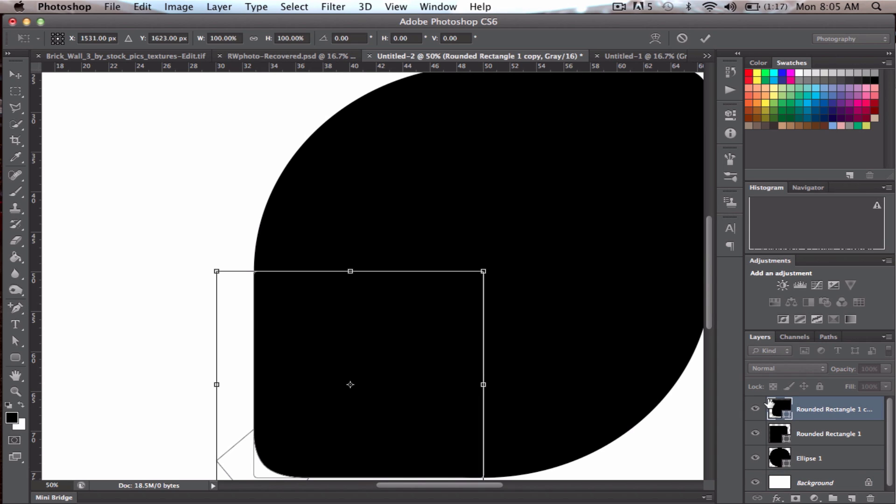
click(705, 38)
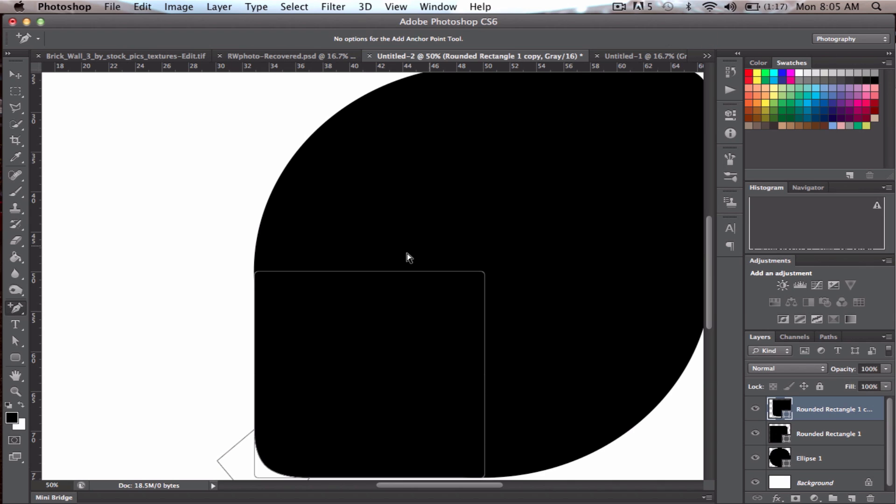
click(769, 483)
alt+super+click(467, 355)
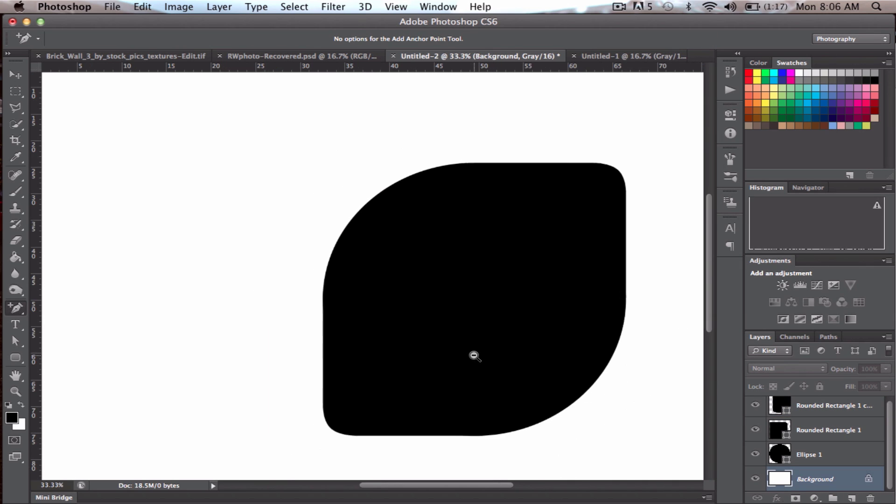
alt+super+click(473, 356)
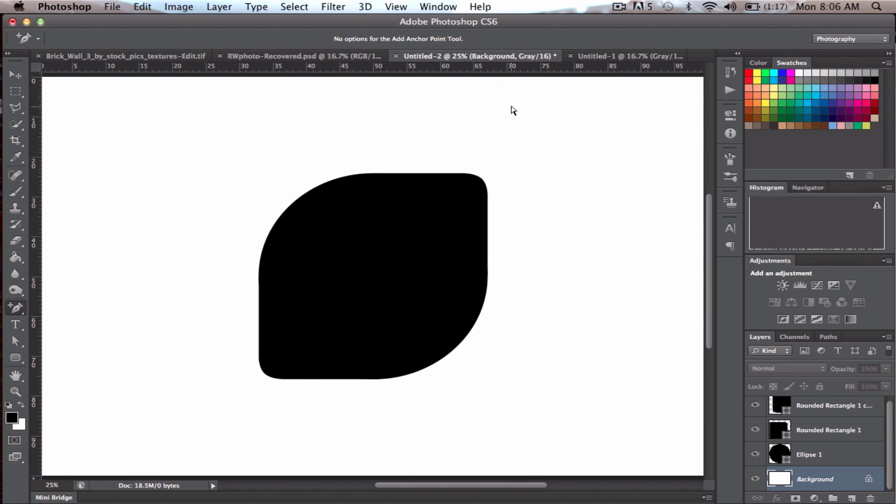
- Merge the Rounded Rectangle 1 copy, Rounded Rectangle 1 and Ellipse 1 layers into one shape
drag(889, 434, 889, 423)
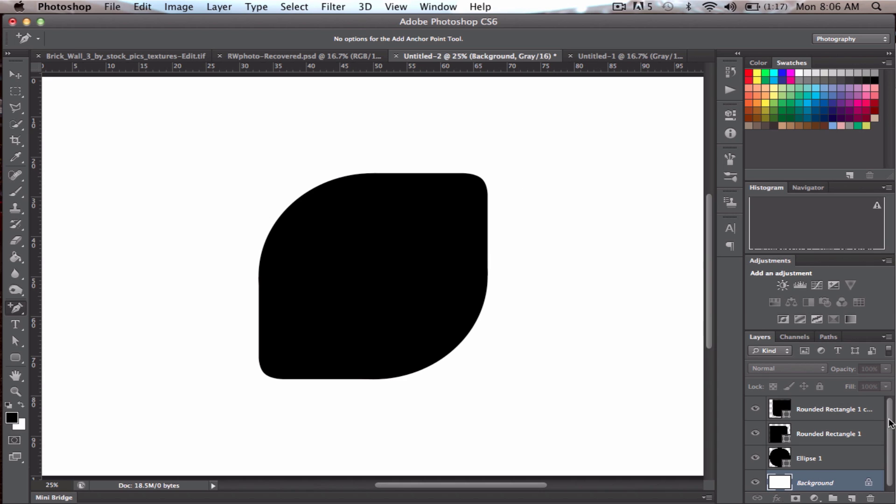
click(846, 411)
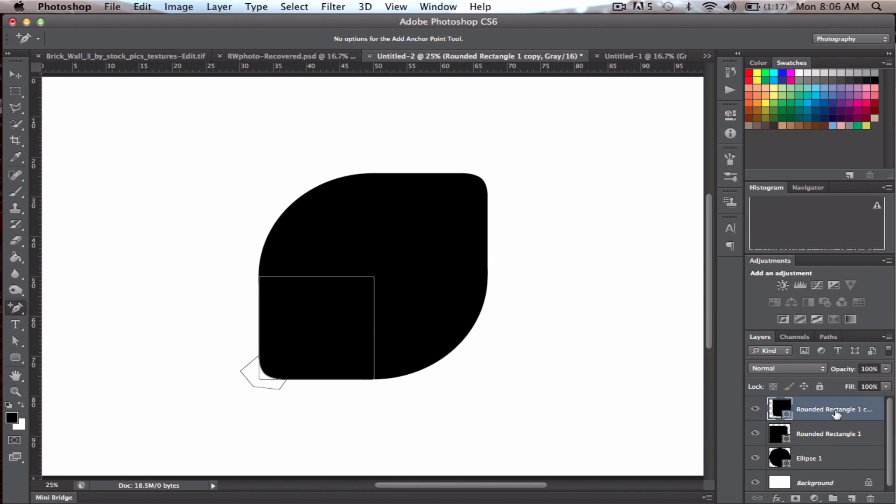
shift+click(840, 459)
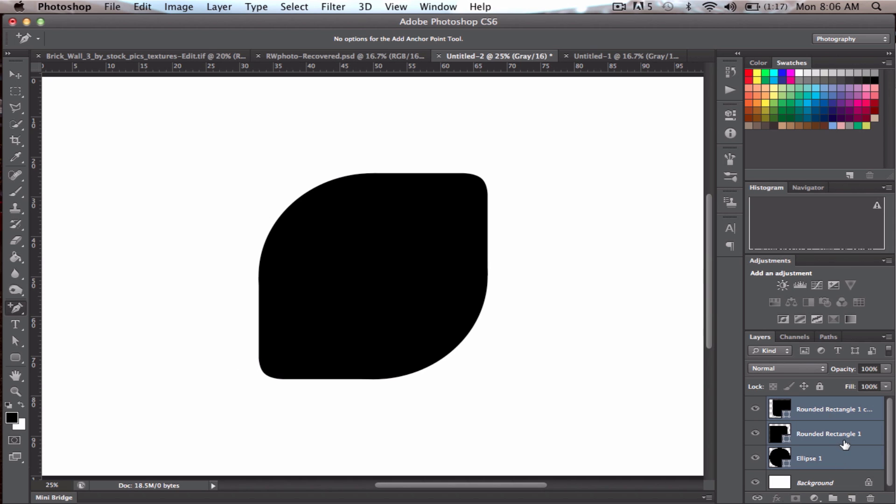
click(218, 7)
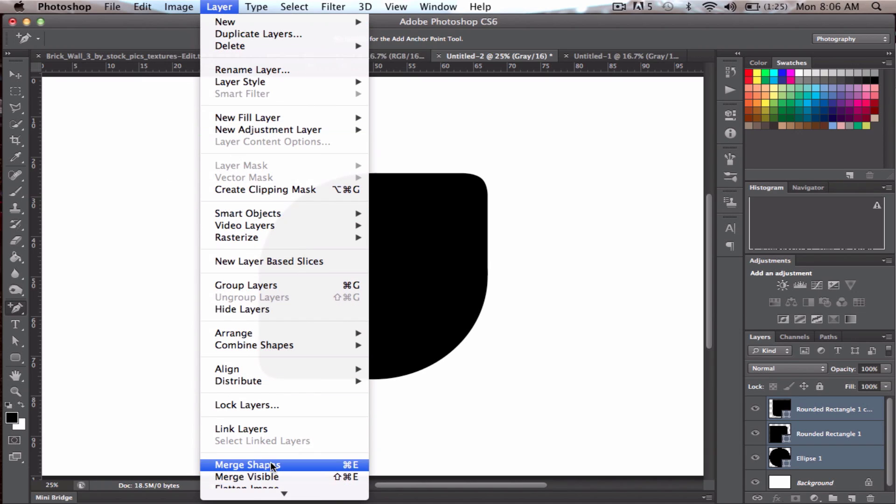
click(267, 464)
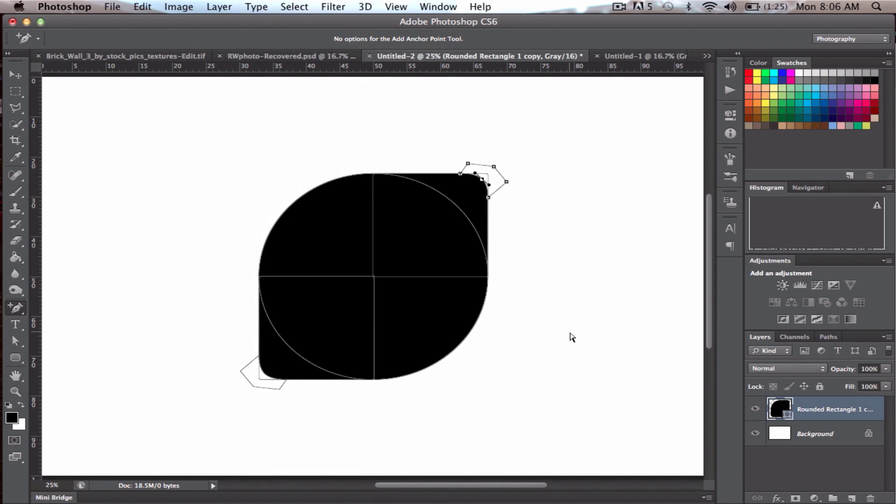
- Check the merged leaf shape without its path outlines and view the document's channels
click(782, 436)
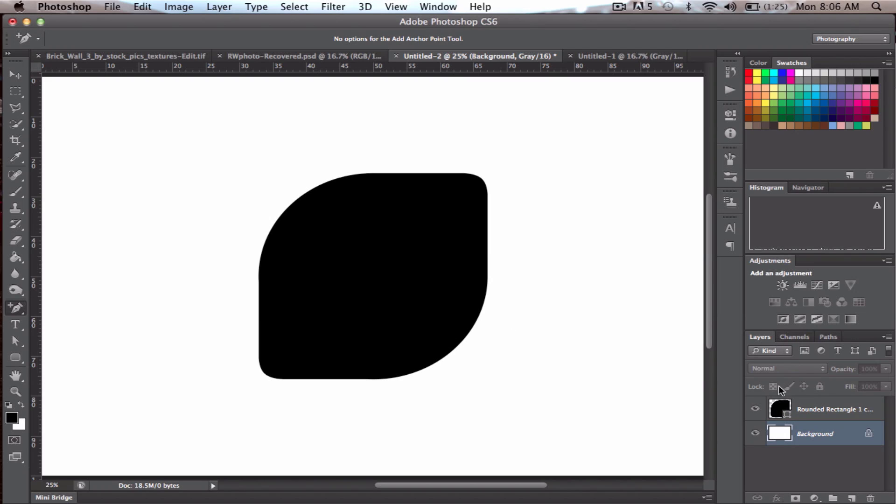
click(778, 410)
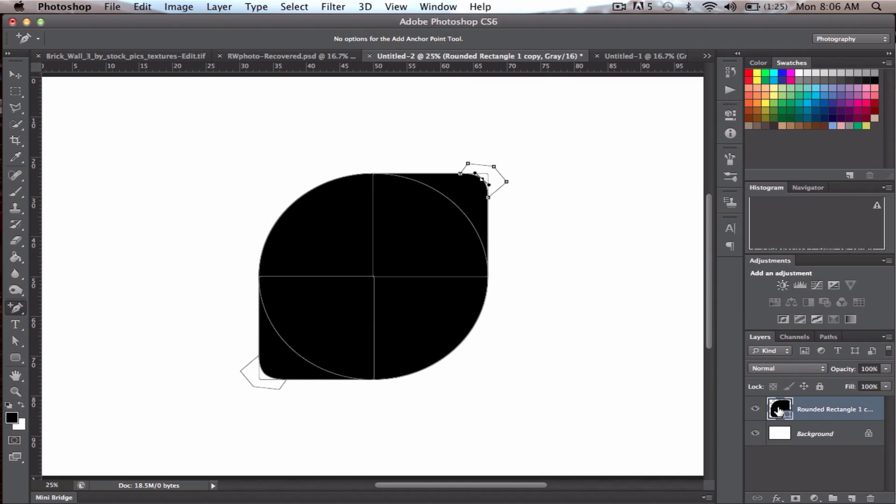
click(792, 336)
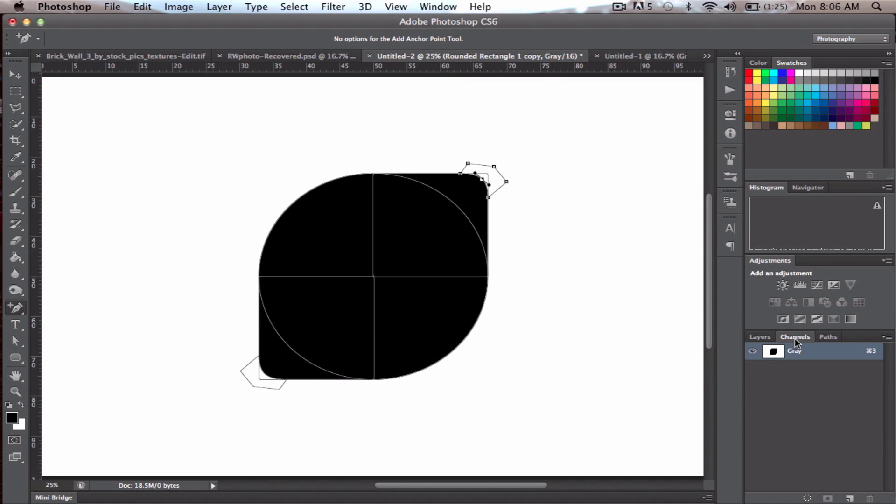
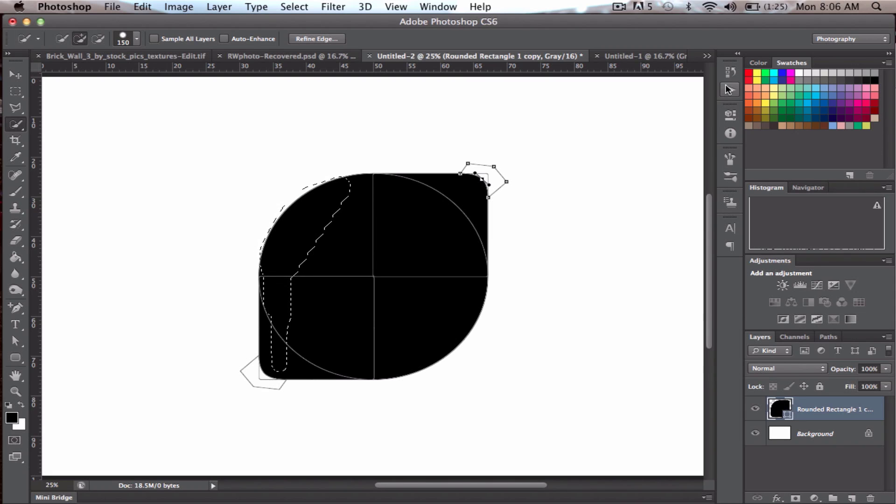
- Revert to the Merge Layers history state to discard the partial Quick Selection, and set the Quick Selection tool to add to the selection
click(730, 72)
click(634, 329)
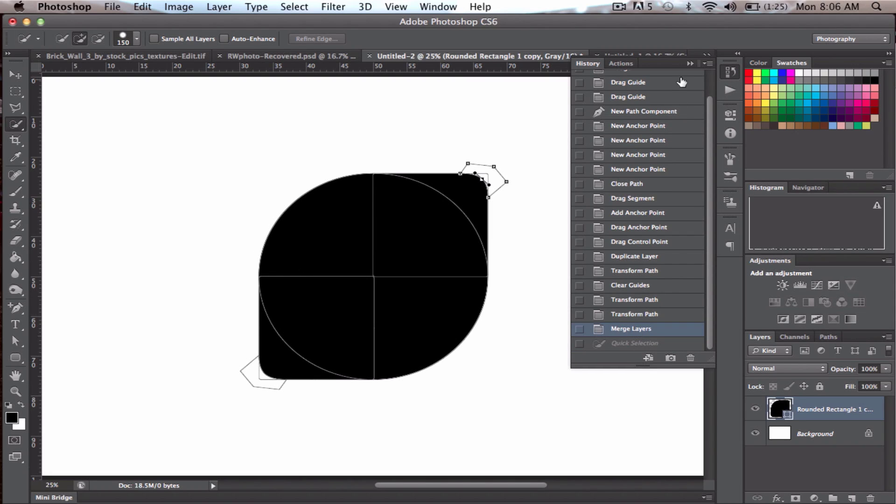
click(690, 63)
click(80, 39)
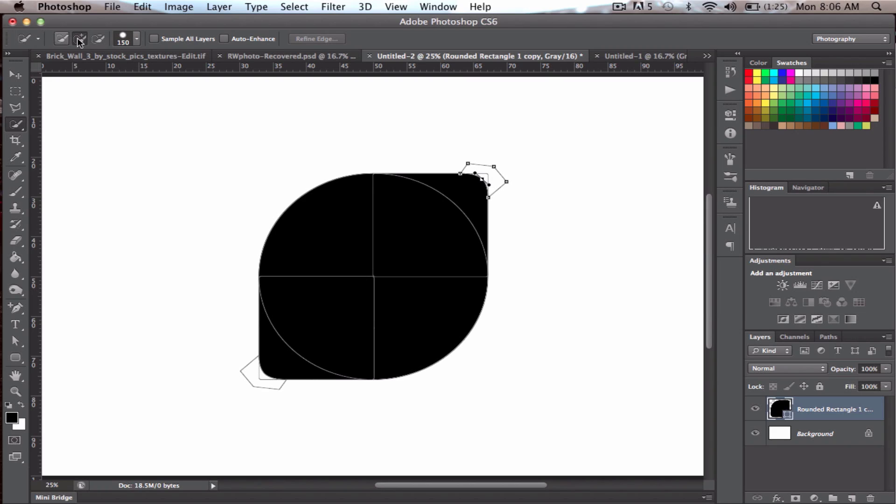
- Load the Gray channel as a selection and invert it so the black leaf shape is selected
click(791, 336)
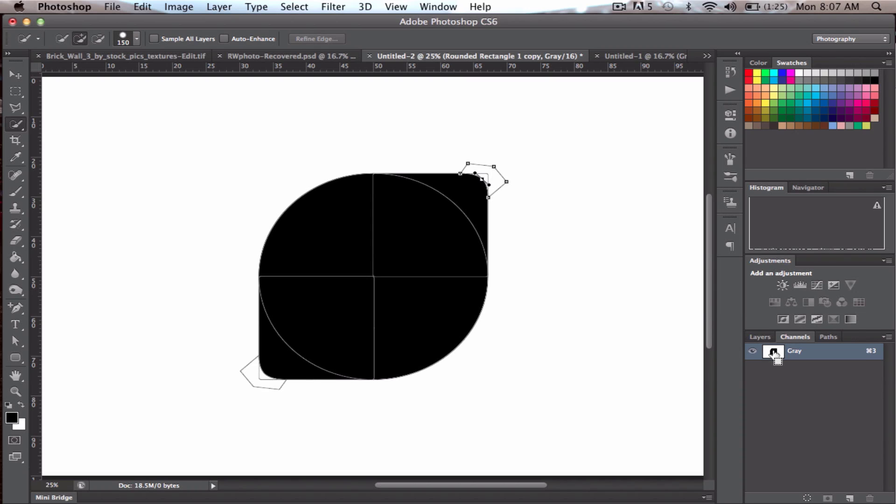
super+click(774, 353)
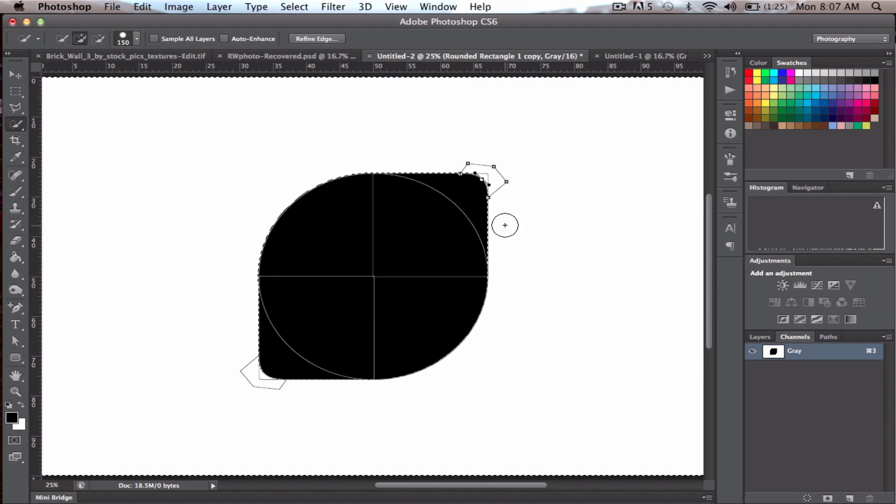
alt+click(523, 161)
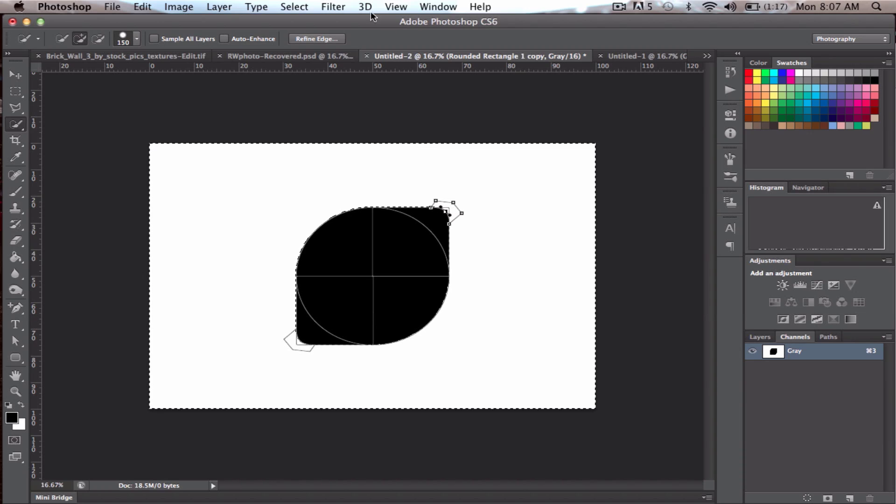
click(333, 8)
mouse_move(296, 7)
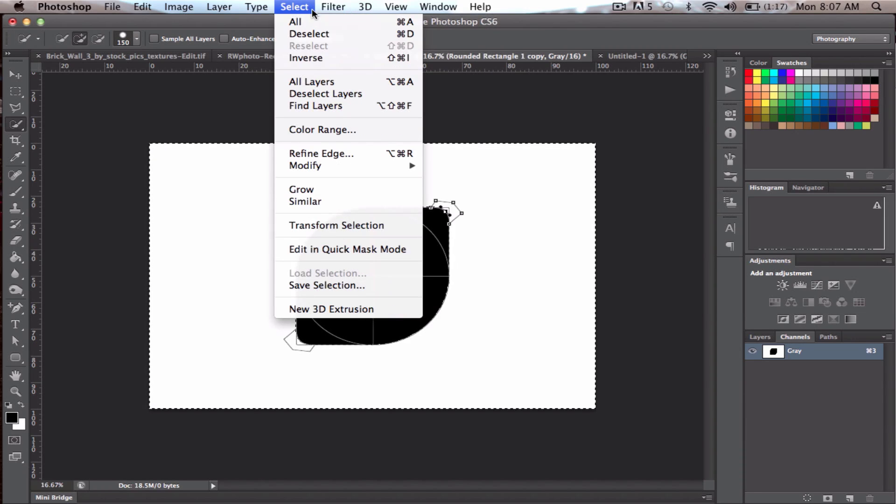
click(318, 56)
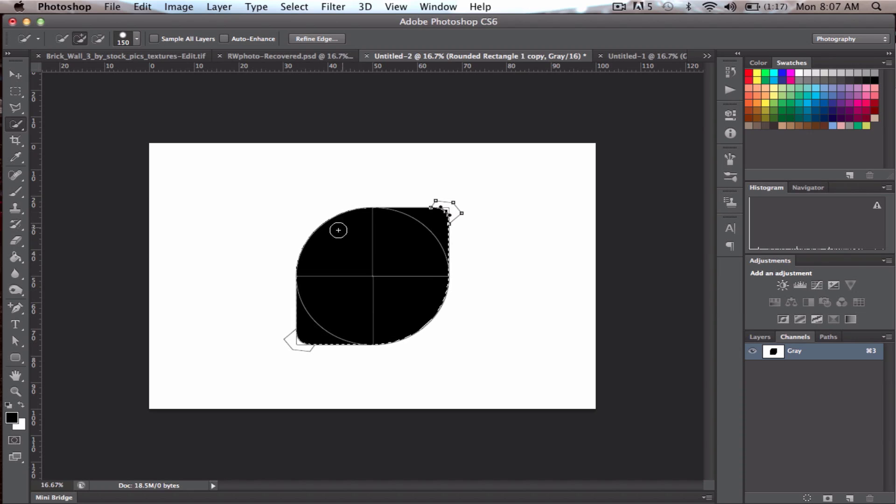
- Transform the leaf selection on the Rounded Rectangle 1 copy layer, scaling it proportionally about its centre to 85.79%
click(760, 336)
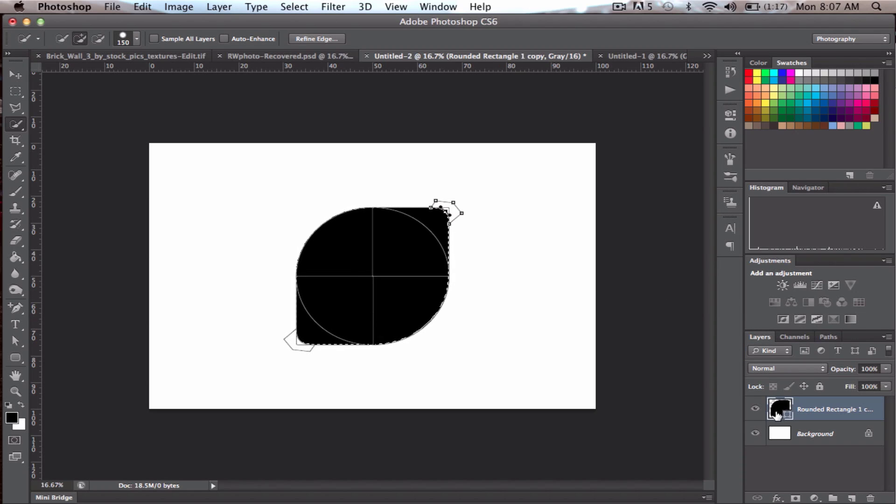
click(292, 8)
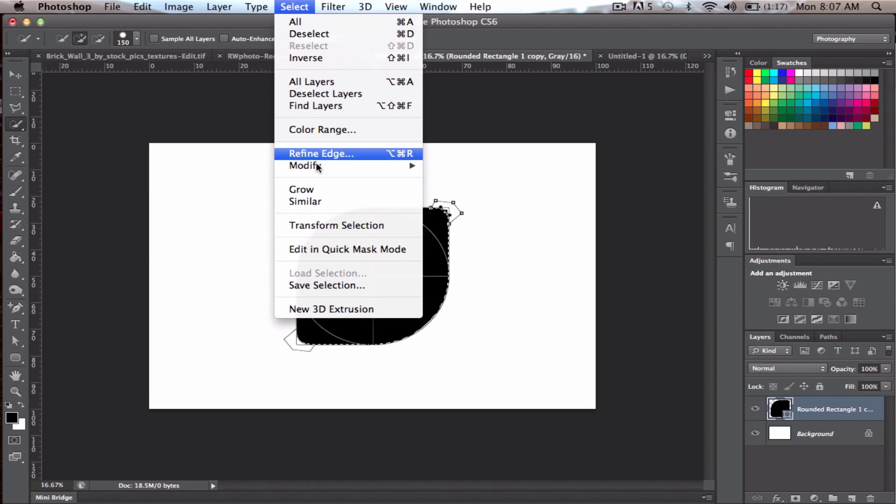
click(345, 228)
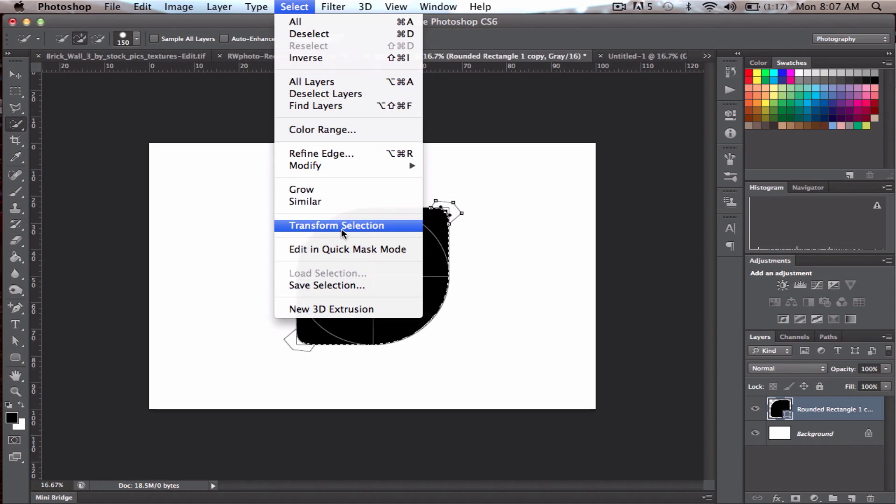
click(342, 226)
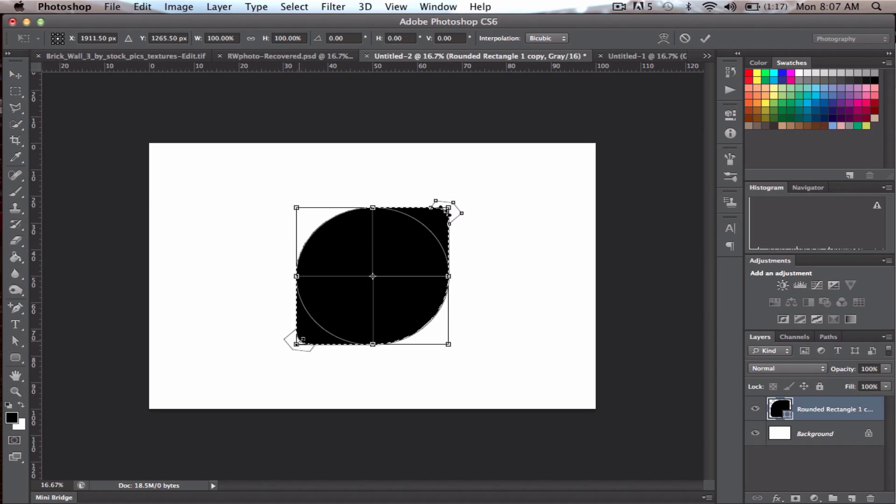
drag(302, 339, 306, 334)
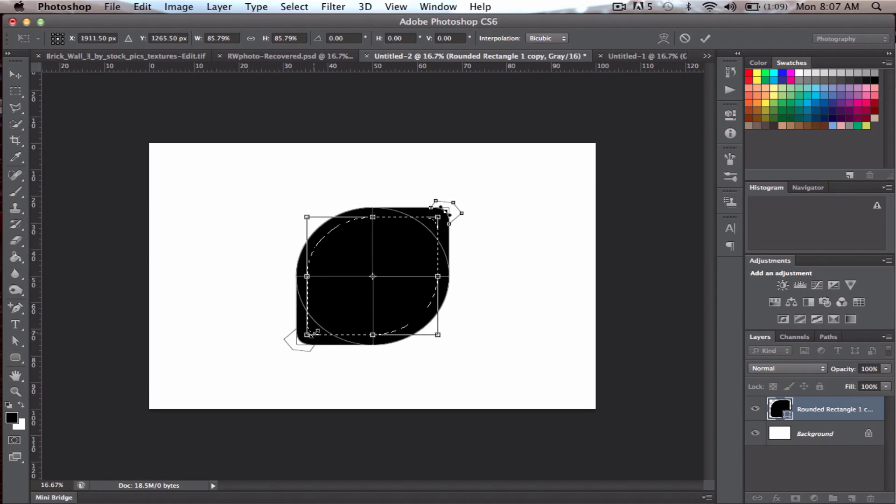
click(706, 40)
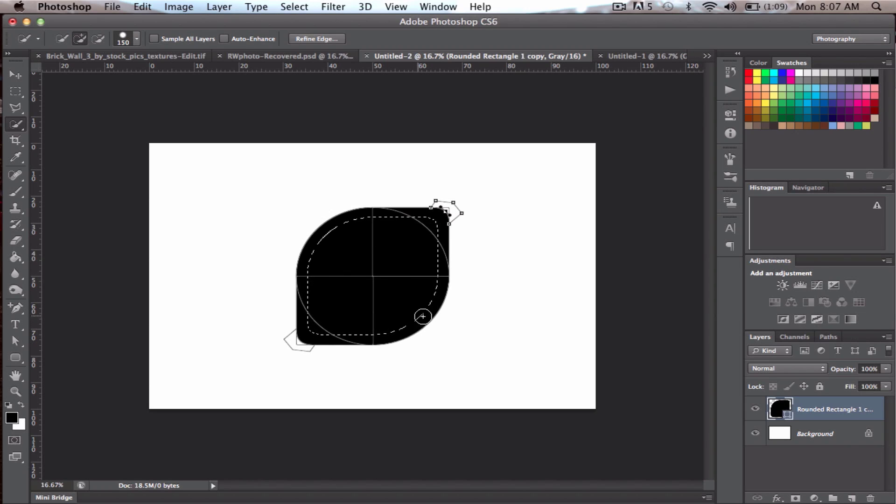
- Mask the leaf layer with the shrunken selection, invert the mask to leave a leaf outline, and check it without path outlines
click(794, 498)
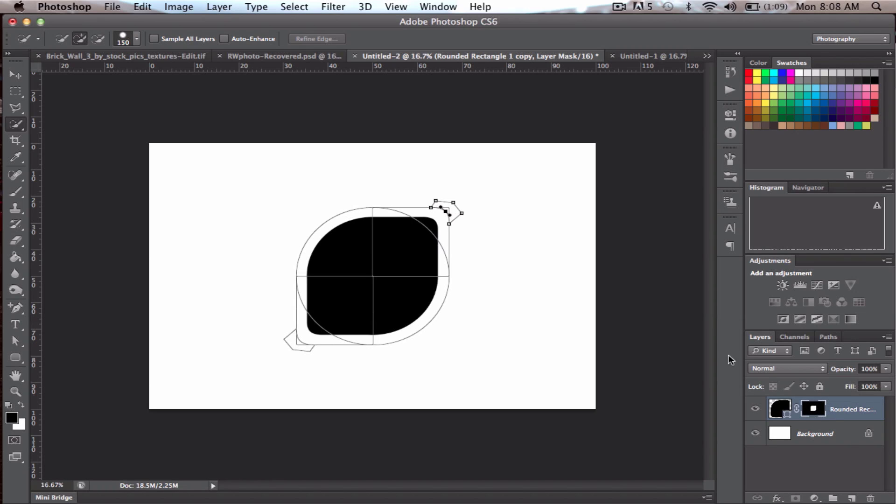
key(super+i)
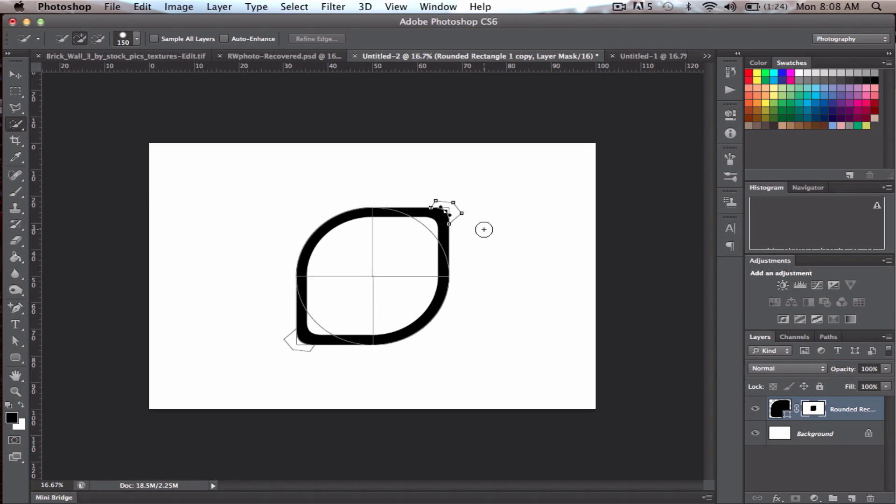
click(782, 437)
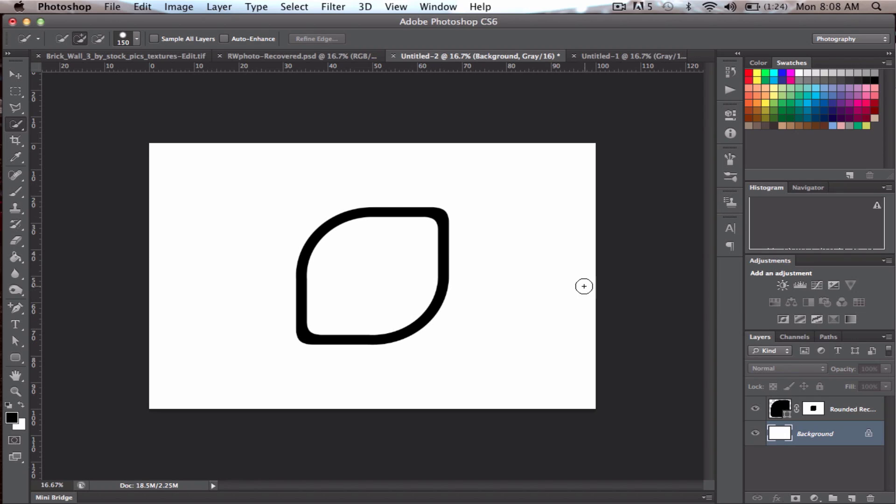
- Duplicate the masked leaf layer and rotate the copy about -90° around the lower-left corner of its bounding box
click(785, 415)
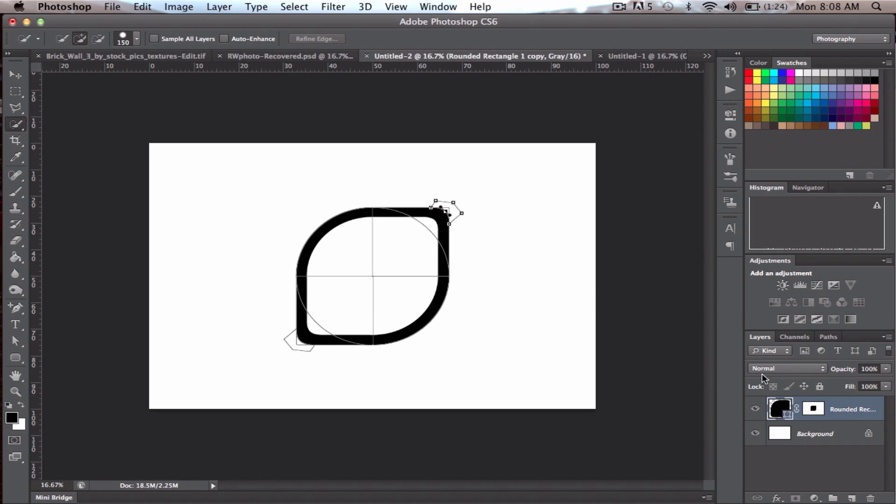
drag(854, 411, 852, 497)
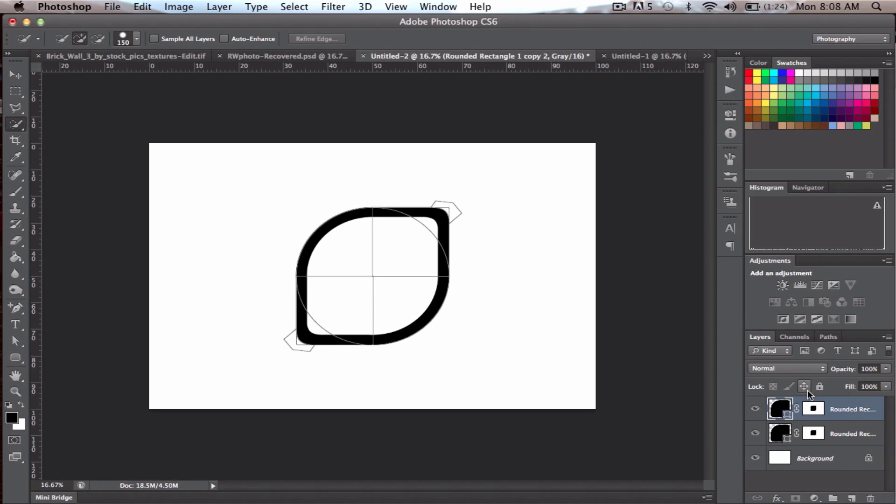
key(super+t)
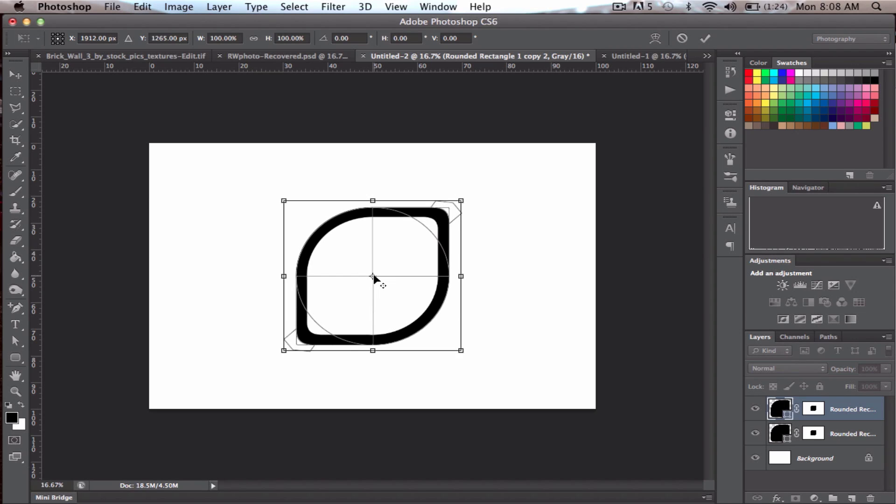
drag(372, 276, 285, 351)
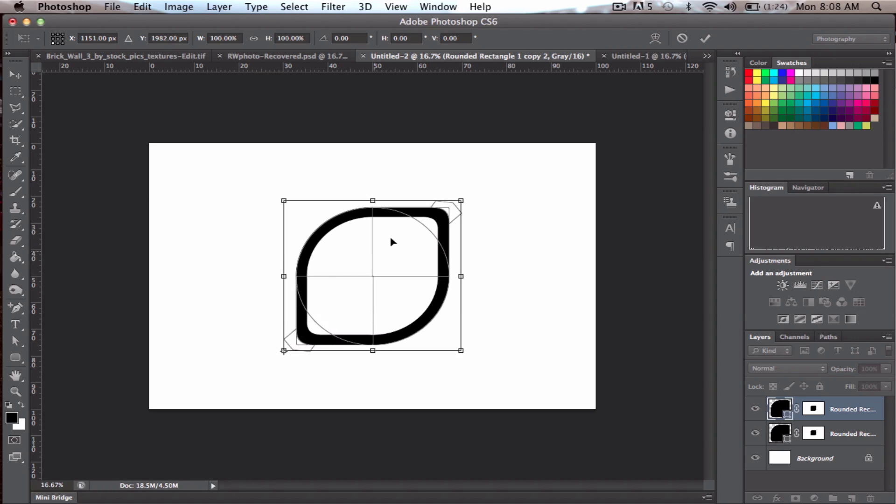
drag(473, 188, 159, 234)
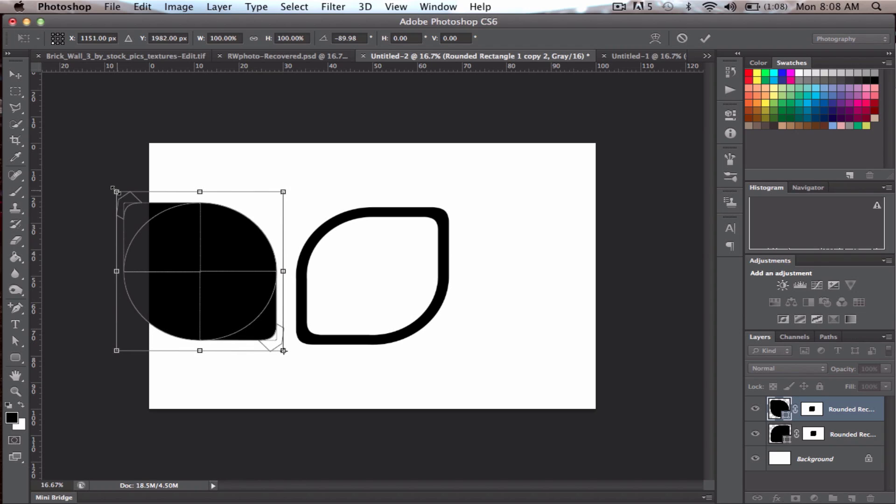
- Scale the rotated leaf copy proportionally to 49.60% and apply the transformation
drag(117, 191, 203, 270)
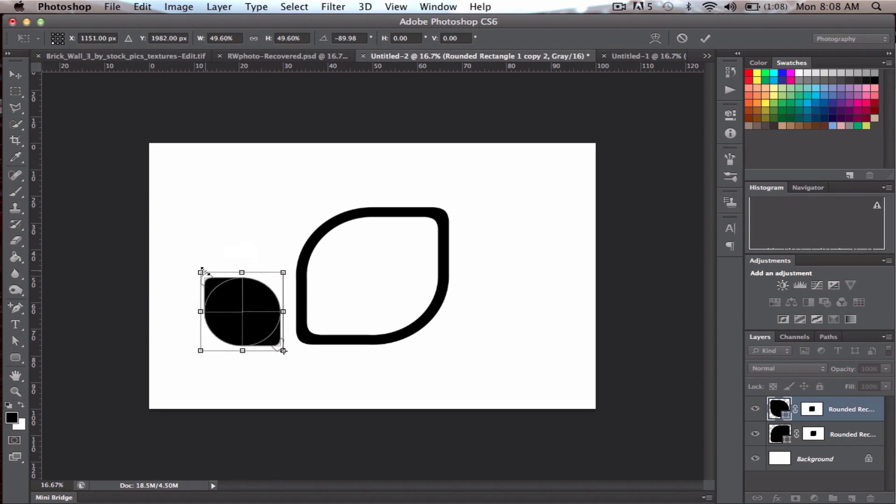
click(705, 38)
key(w)
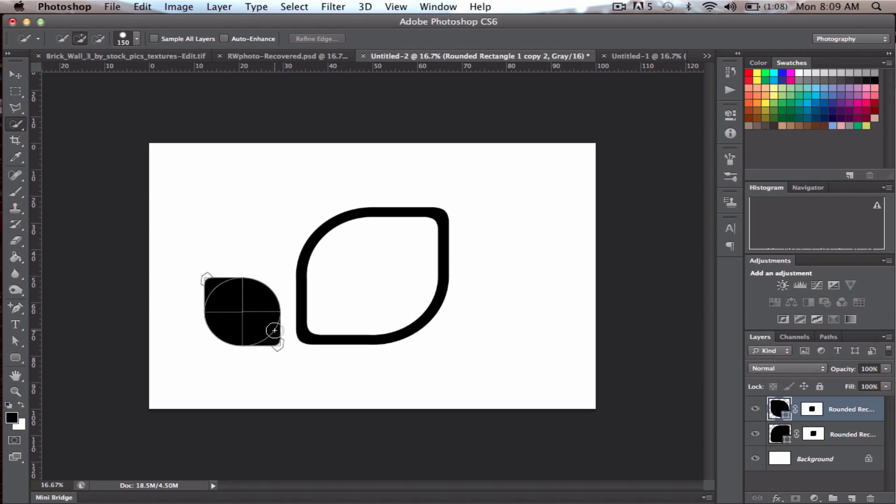
- Move the small leaf slightly up and closer to the large outline, to X 837.50 px, Y 1542.50 px, and check it without path outlines
key(super+t)
drag(267, 335, 267, 328)
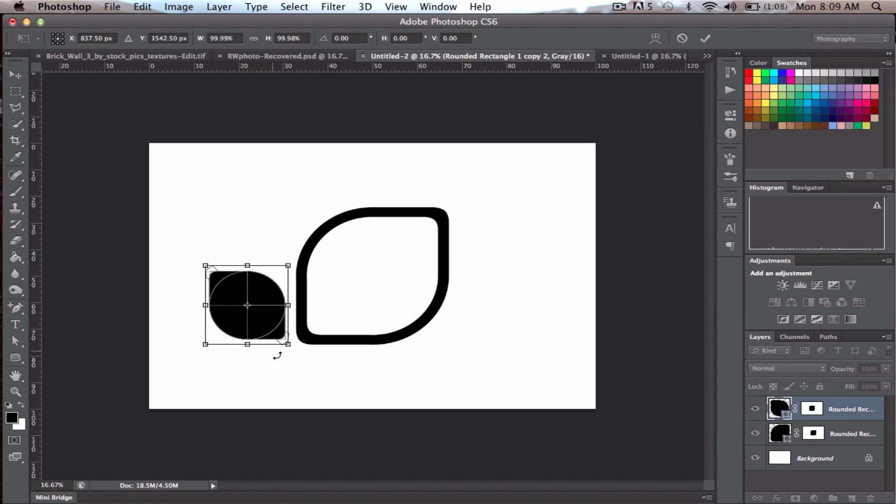
click(705, 39)
key(w)
click(786, 457)
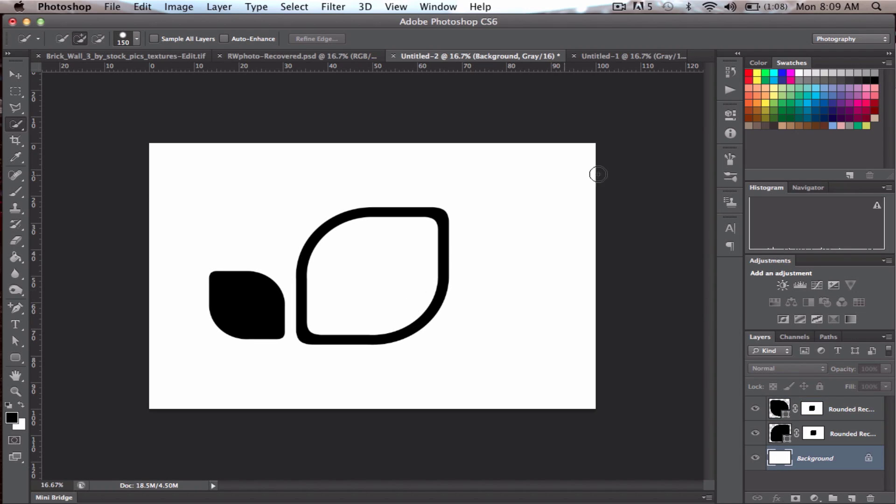
- Nudge the small leaf down to Y 1596.50 px to align its base with the large leaf, and check it without path outlines
click(775, 413)
key(ctrl+t)
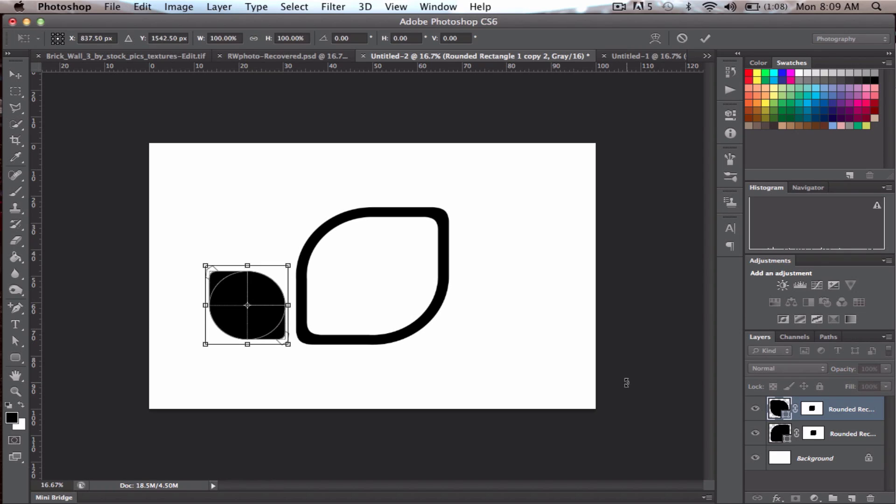
key(Down)
key(Down)
key(Down)
key(Down)
key(Down)
key(Down)
key(Down)
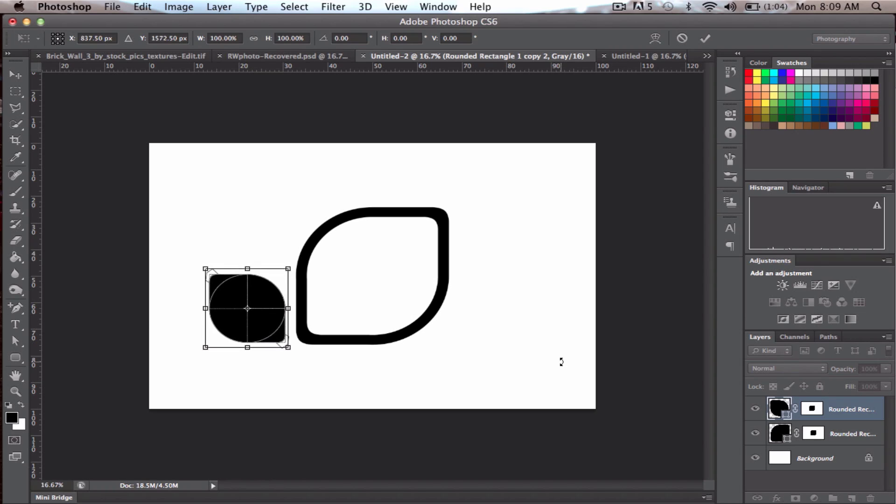
key(Down)
key(Down)
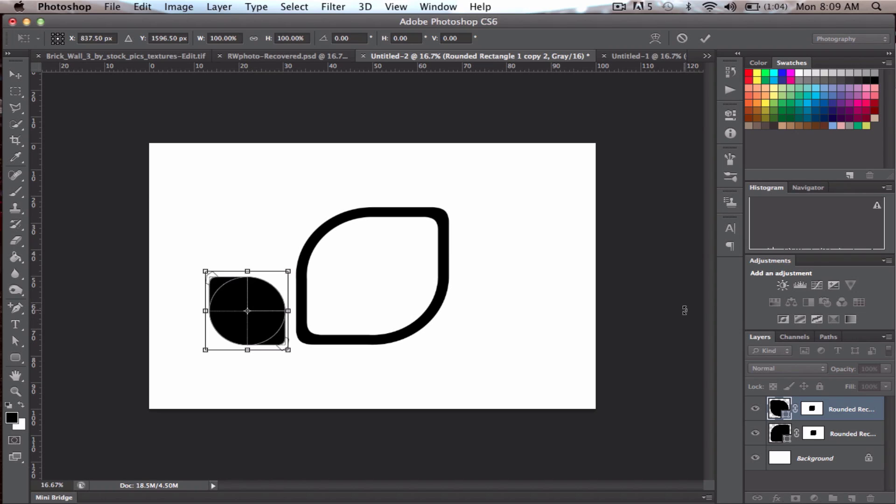
key(Return)
key(w)
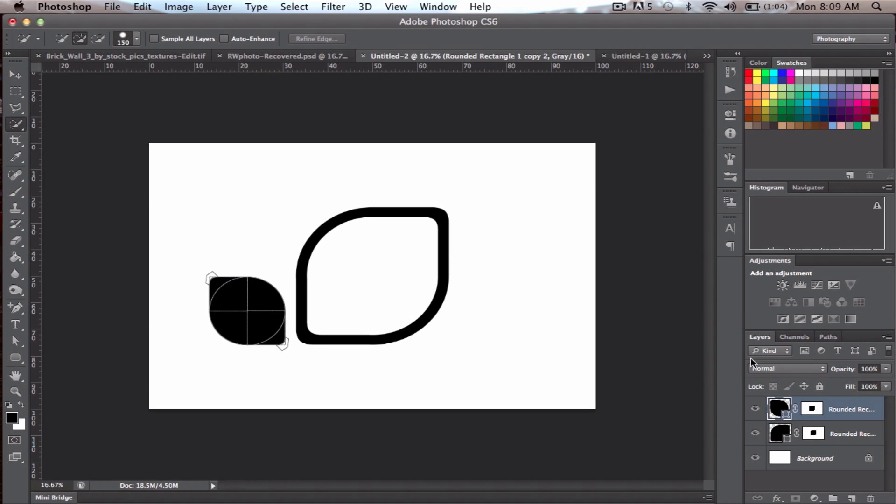
click(793, 459)
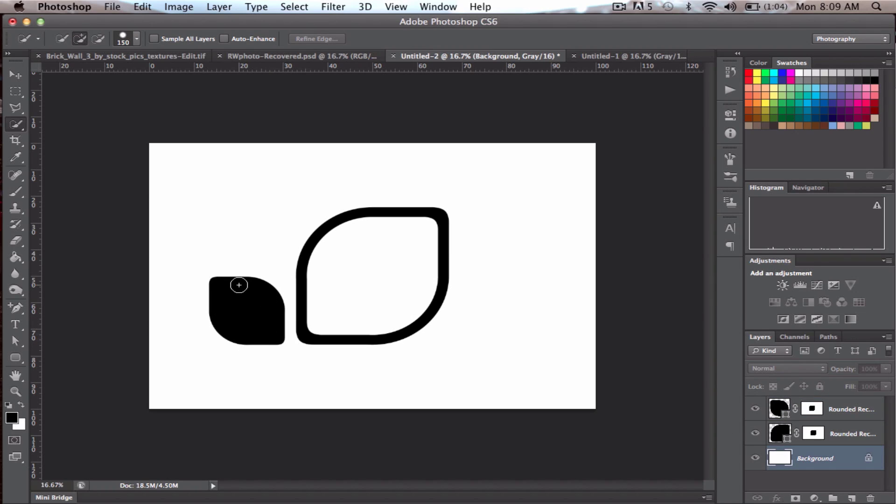
- Place a horizontal guide along the large leaf's bottom edge and nudge the small leaf up to Y 1584.50 px
click(779, 408)
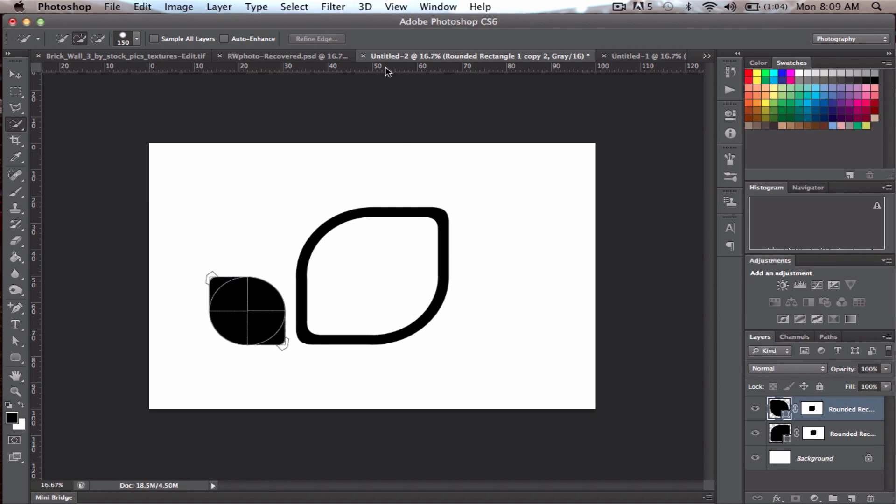
drag(386, 70, 386, 345)
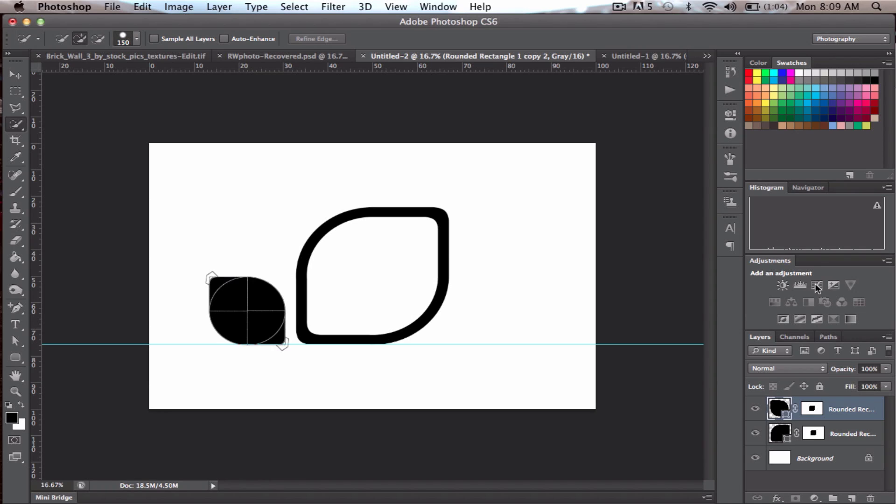
key(ctrl+t)
key(Up)
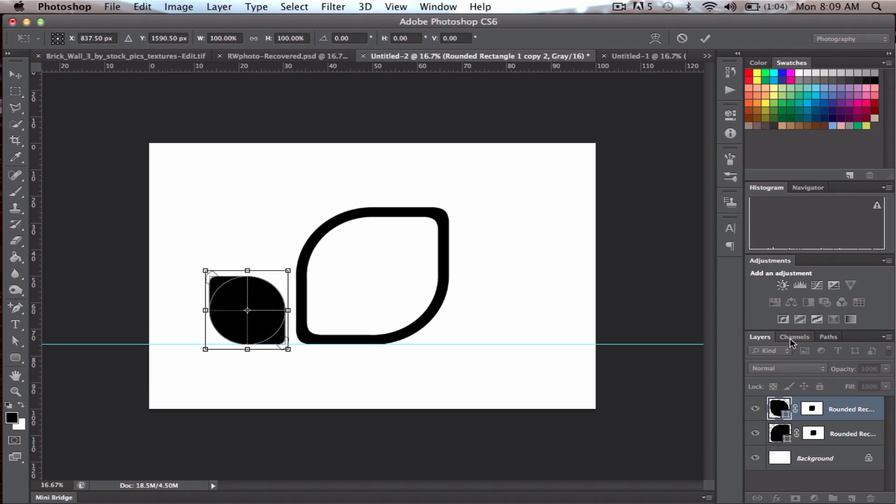
key(Up)
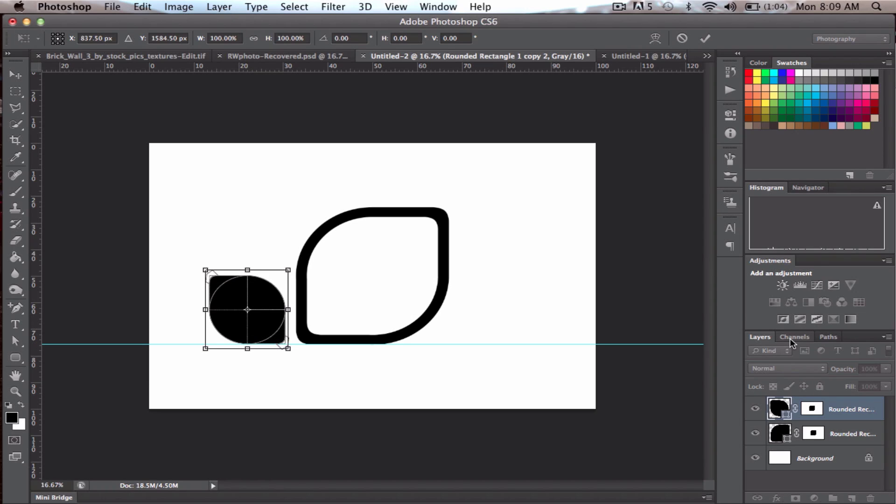
click(705, 38)
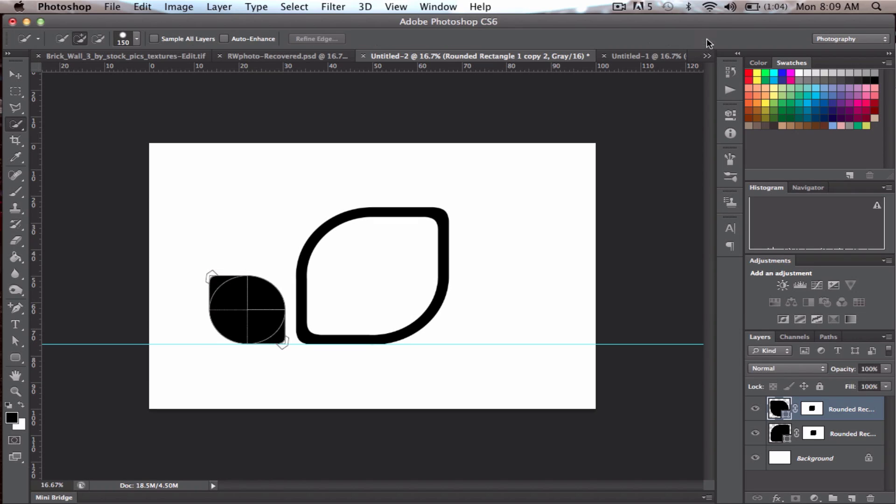
- Select the Background layer and hide the large outline leaf's layer
click(780, 460)
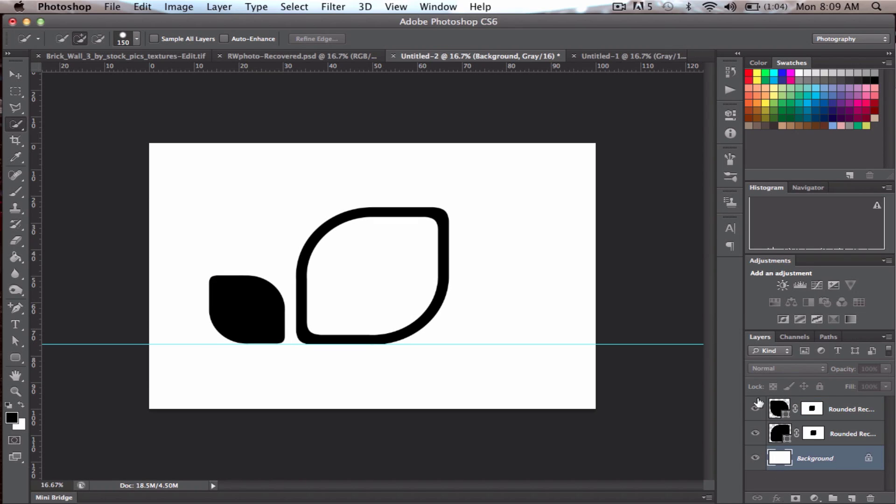
click(755, 434)
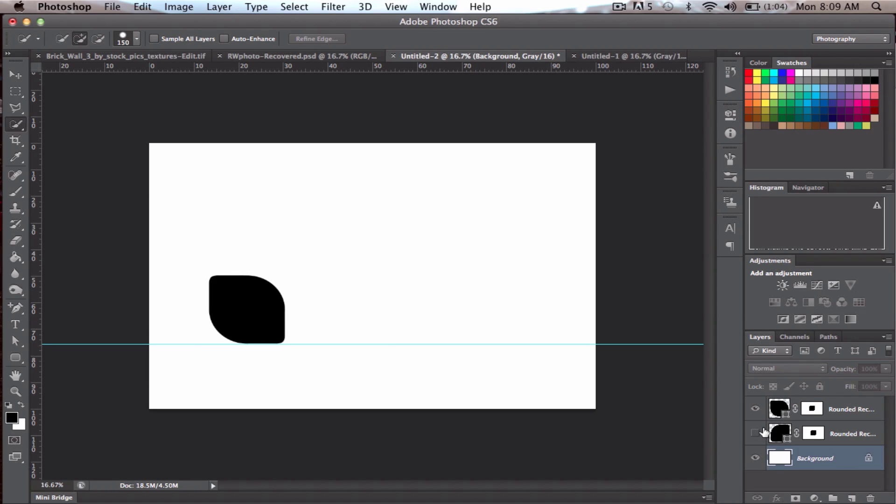
- Load the Gray channel as a selection, invert it so only the small leaf is selected, and return to the layers
click(797, 336)
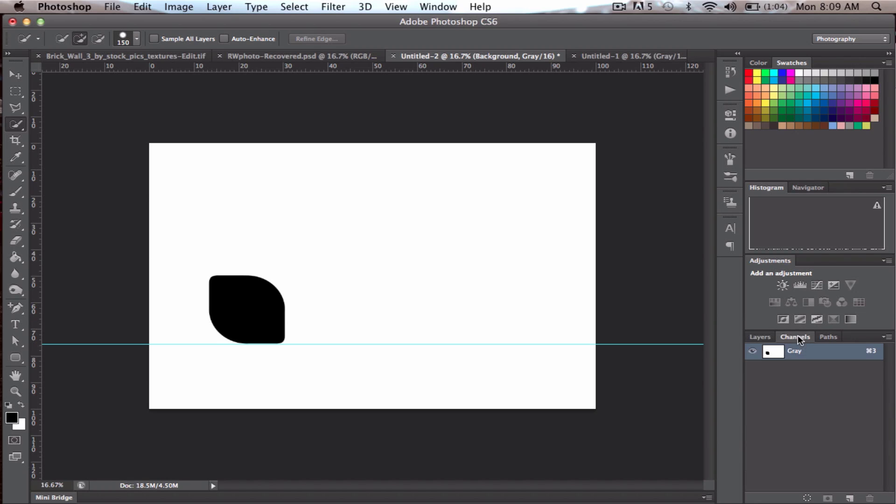
super+click(774, 354)
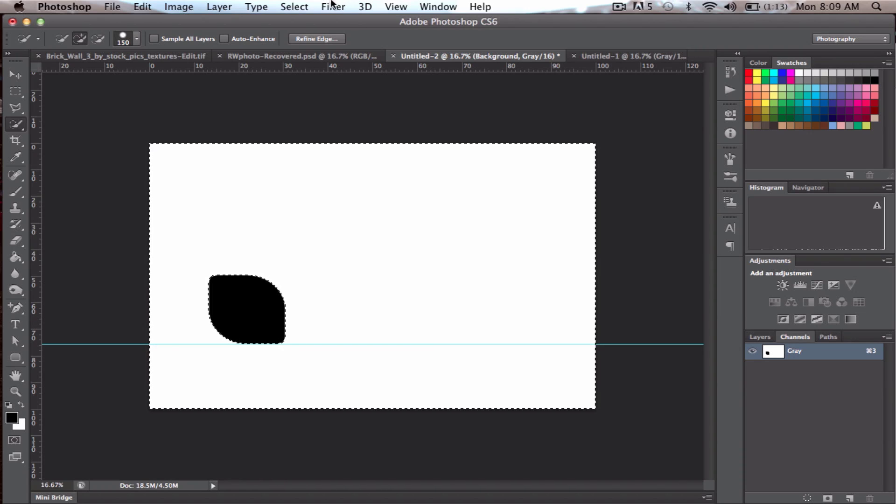
click(293, 6)
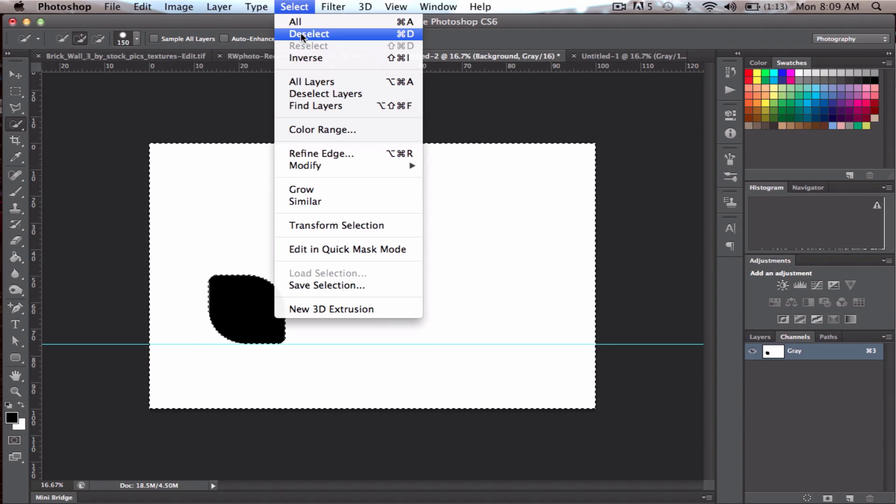
click(306, 58)
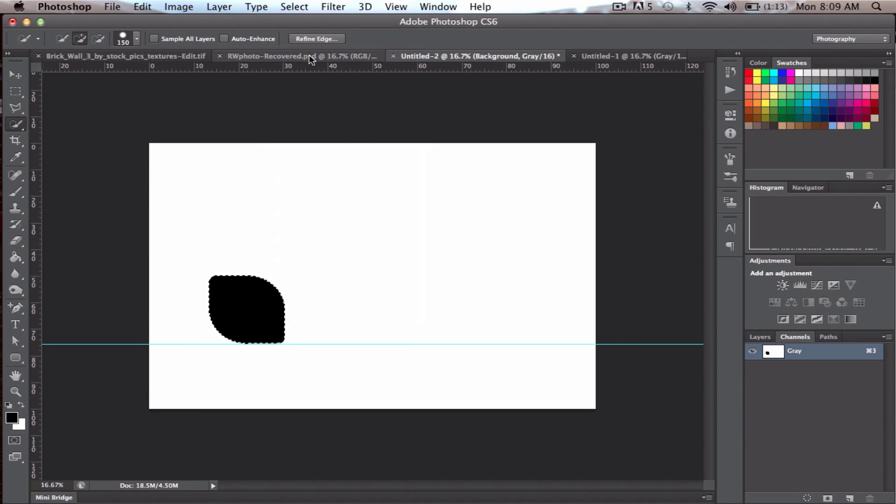
double_click(762, 335)
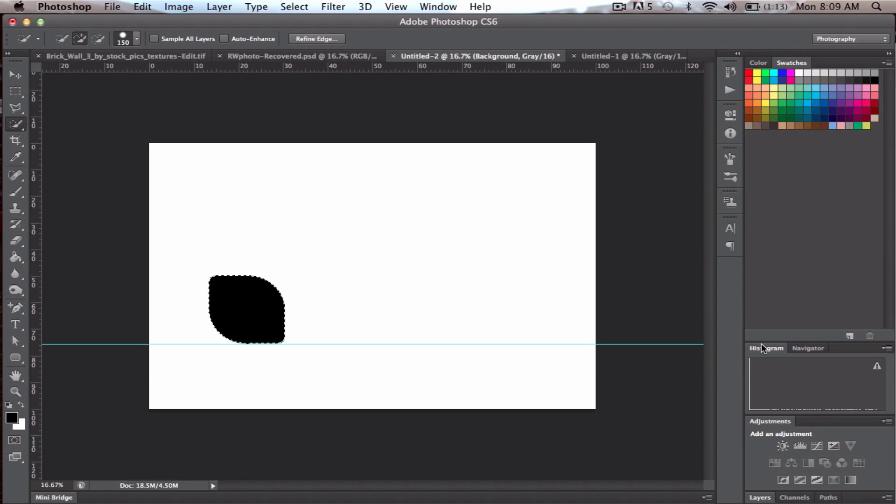
click(883, 348)
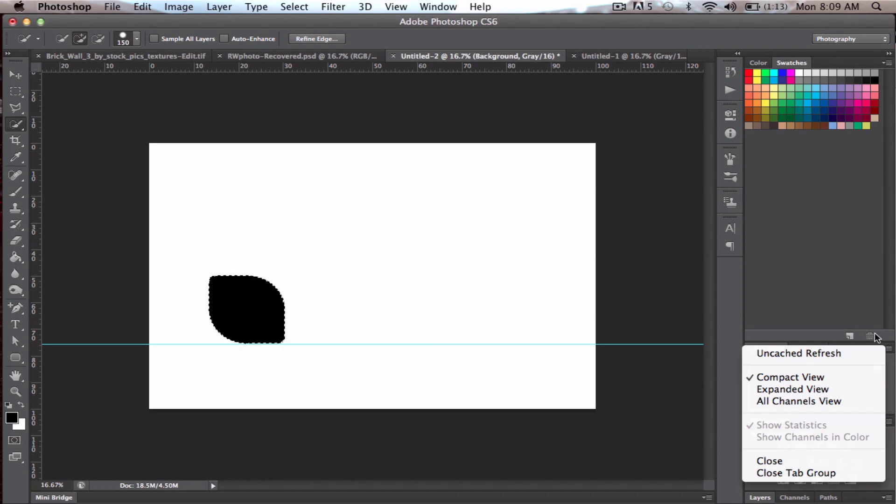
click(868, 303)
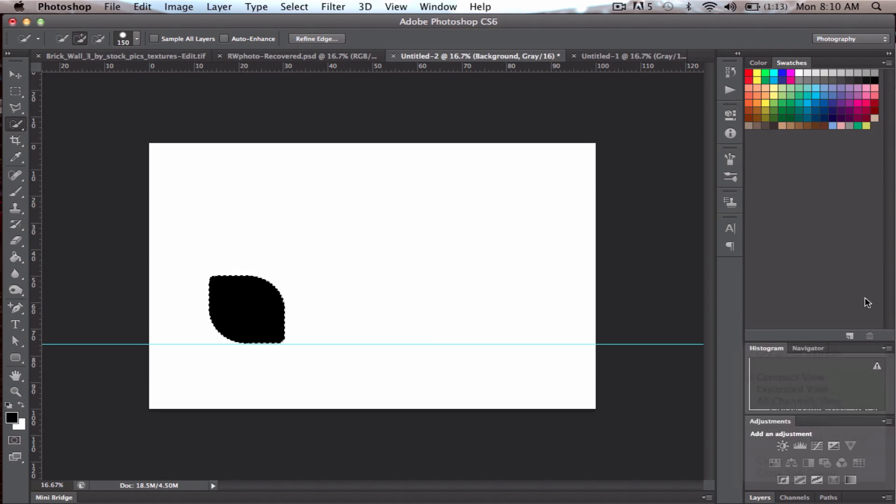
click(760, 497)
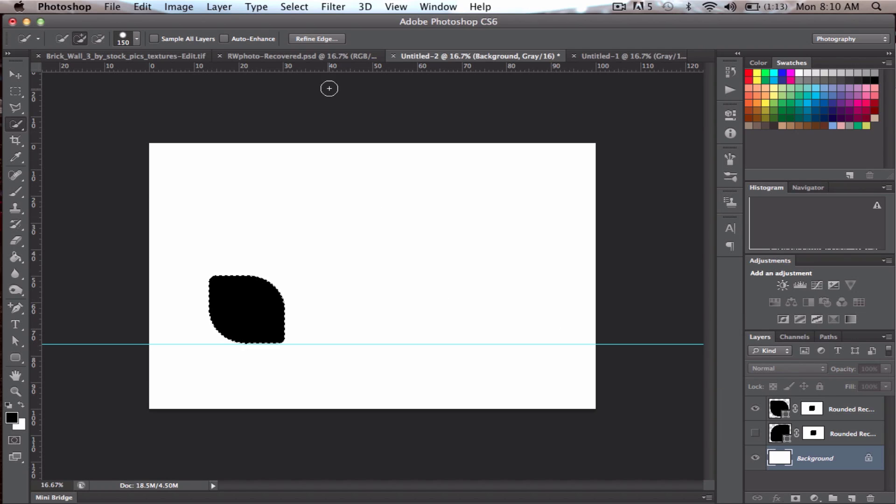
- Transform the selection to scale it proportionally about its centre to 70.46%, inside the small leaf, and apply it
click(294, 7)
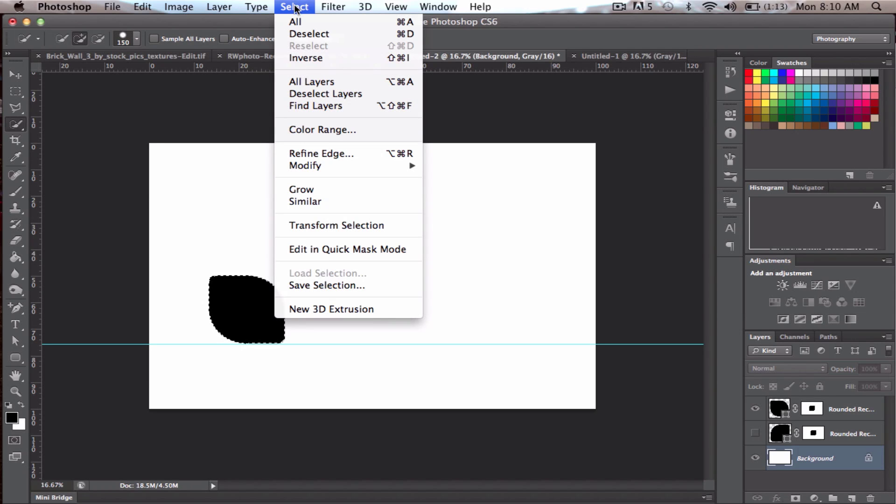
click(323, 227)
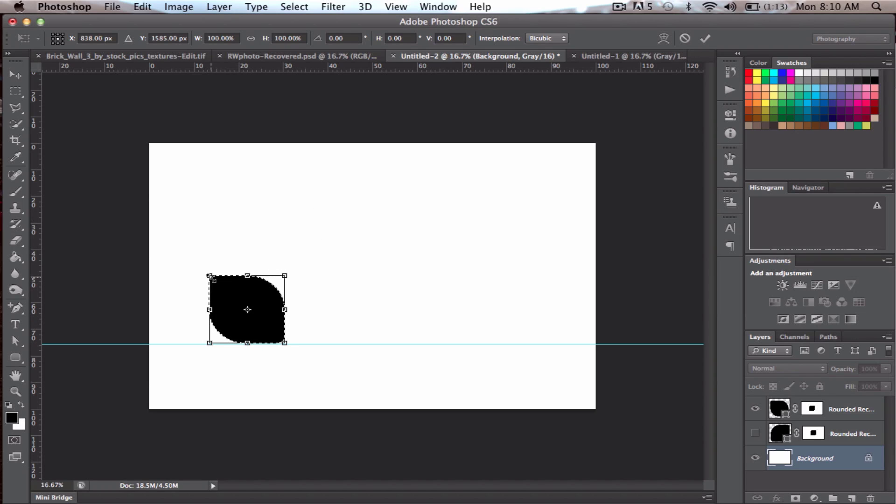
drag(209, 274, 219, 283)
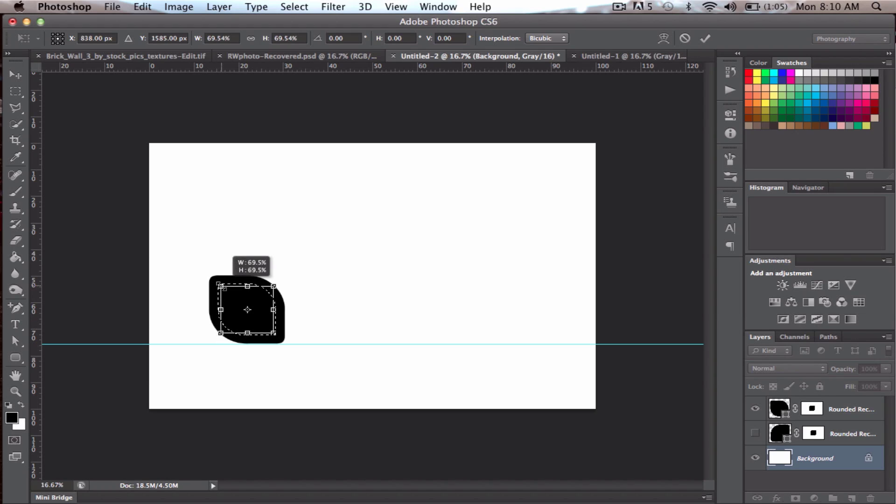
drag(222, 286, 223, 285)
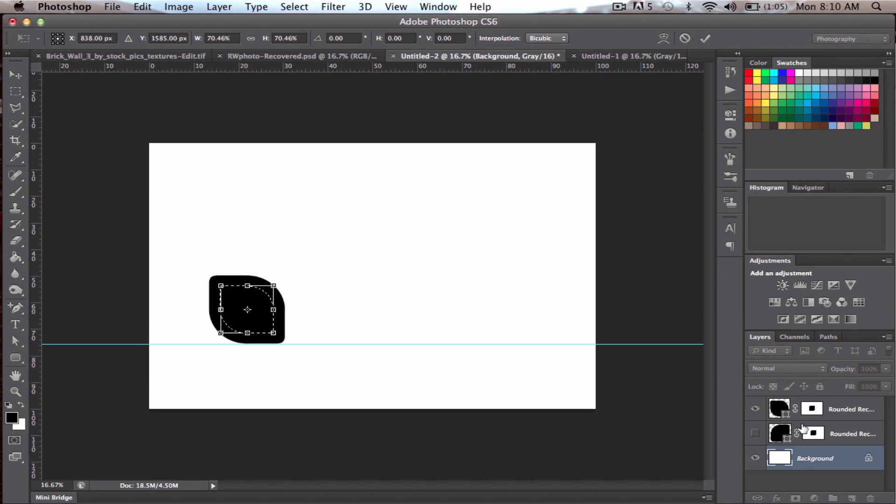
click(705, 38)
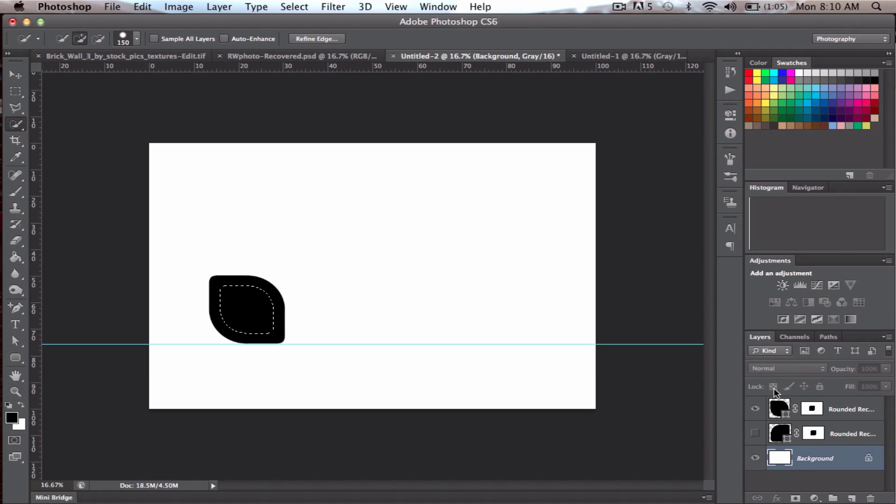
- Replace the small leaf's existing layer mask with an inverted mask made from the reduced selection, hollowing the leaf into an outline
click(812, 409)
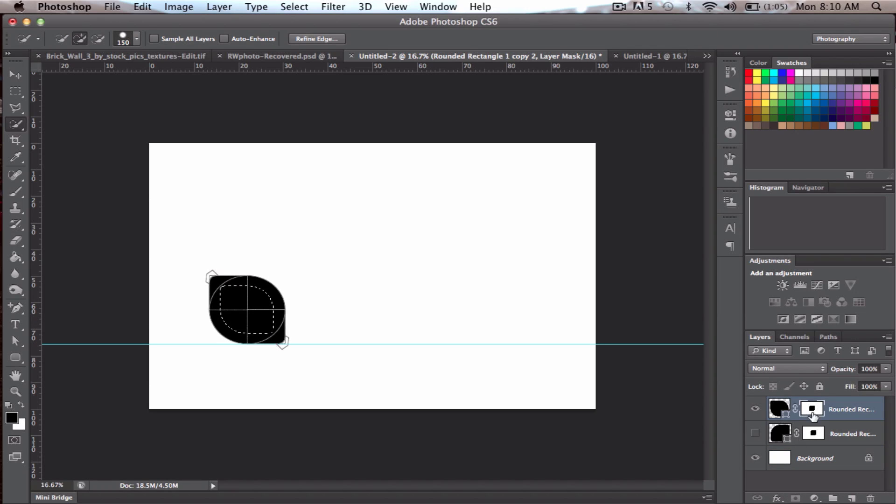
drag(812, 408, 870, 499)
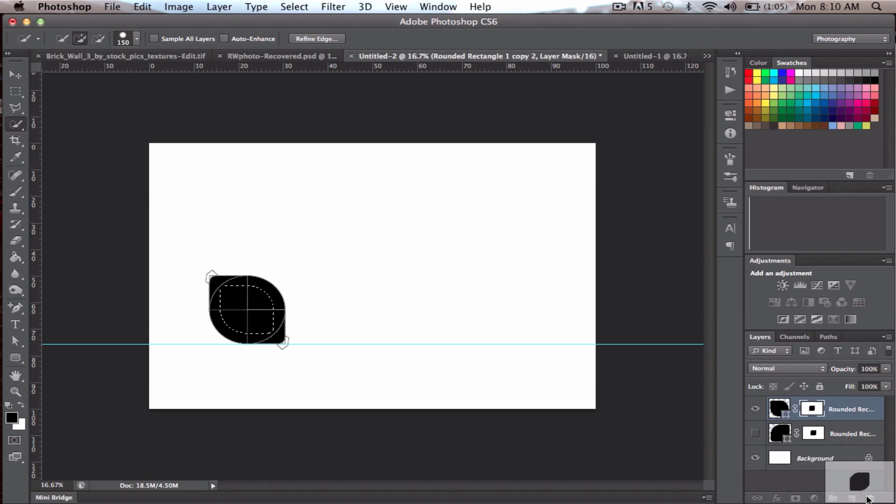
click(565, 202)
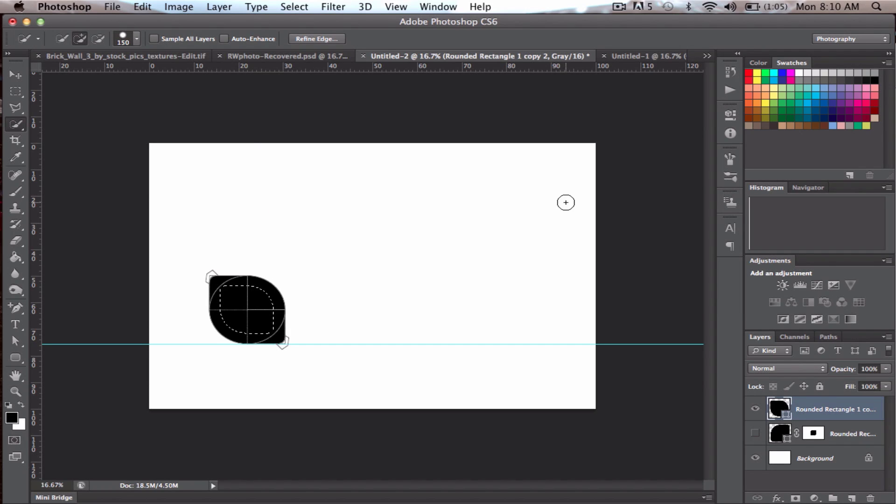
click(795, 498)
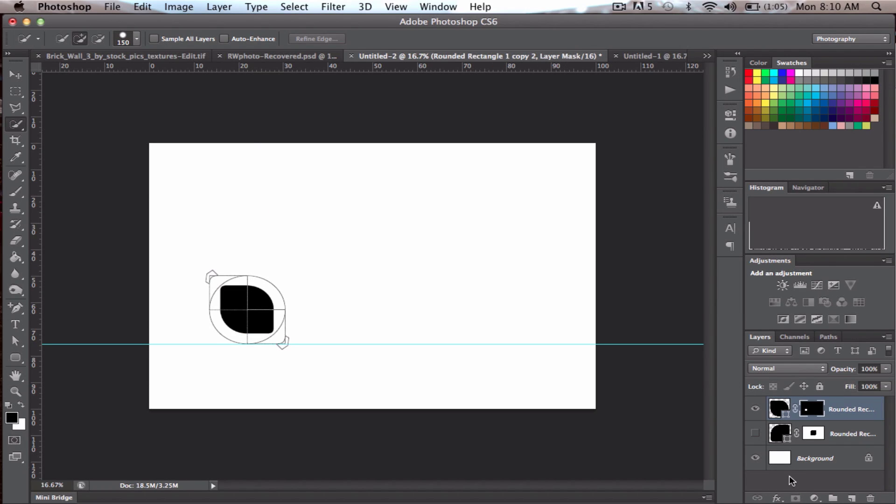
key(super+i)
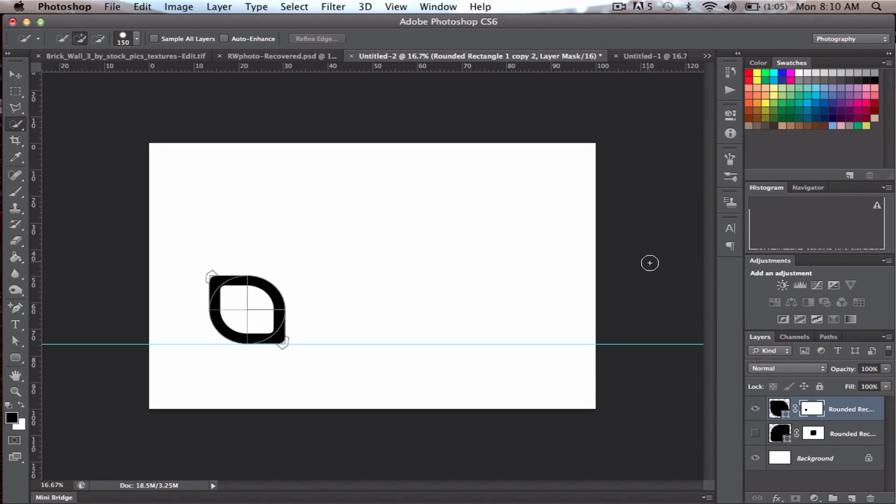
- Show the large leaf's layer again, check both leaves without path outlines, and select both leaf layers
click(755, 435)
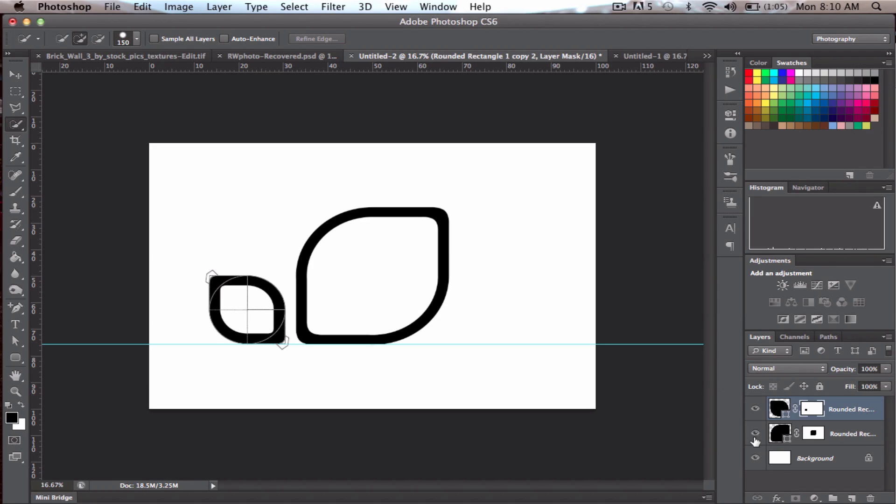
click(777, 461)
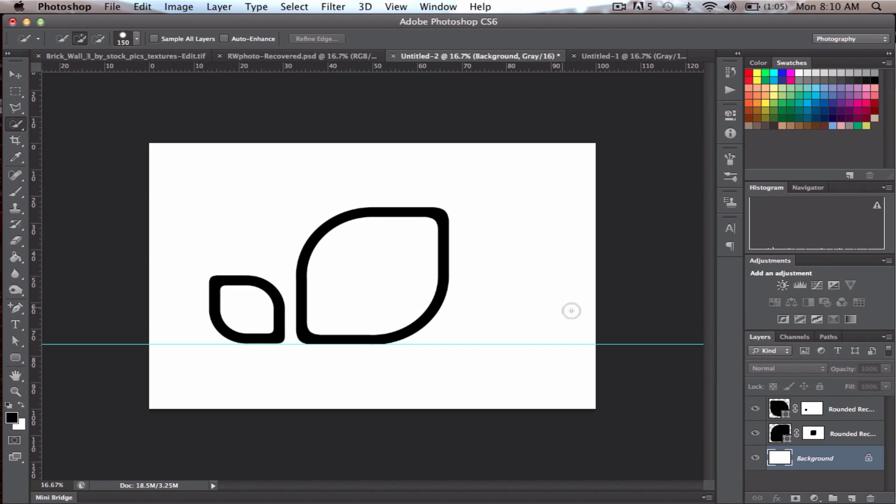
click(840, 411)
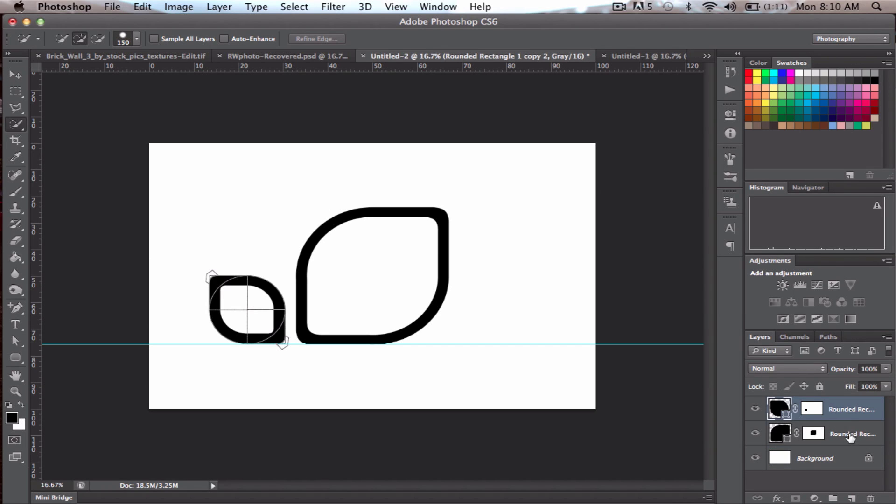
shift+click(846, 432)
- Try to merge the two selected leaf shape layers, and undo the merge
click(225, 7)
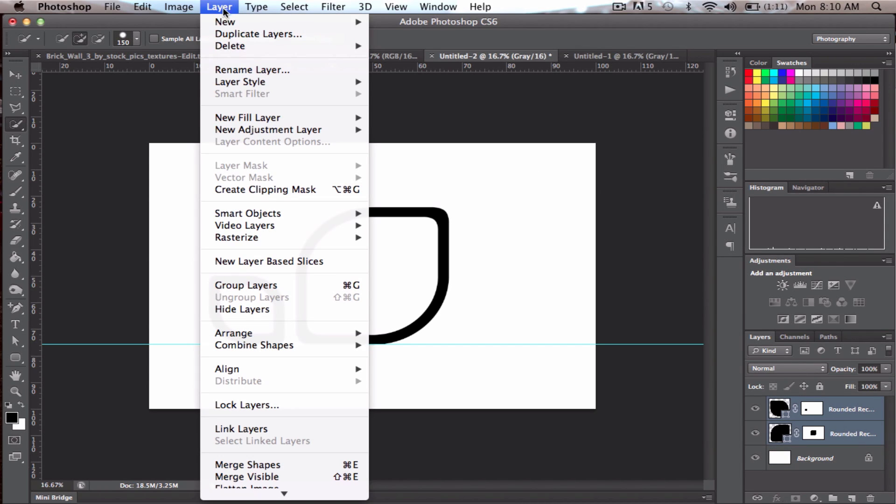
click(287, 464)
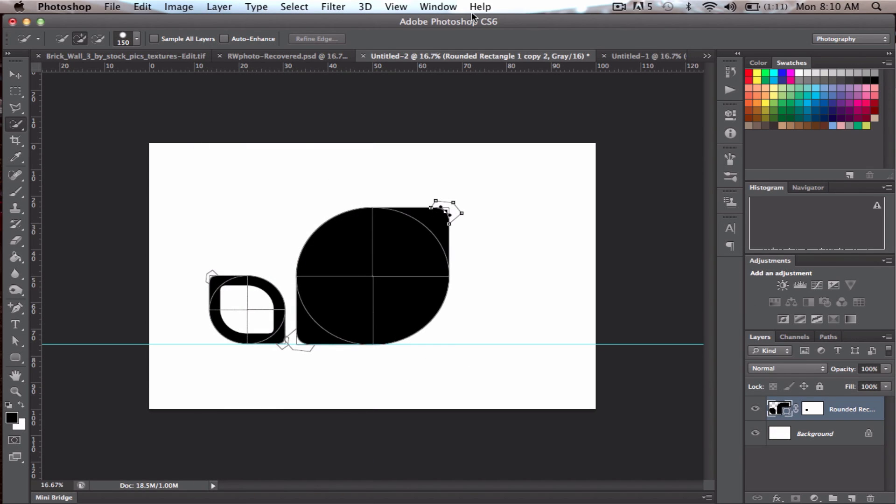
click(134, 9)
click(152, 18)
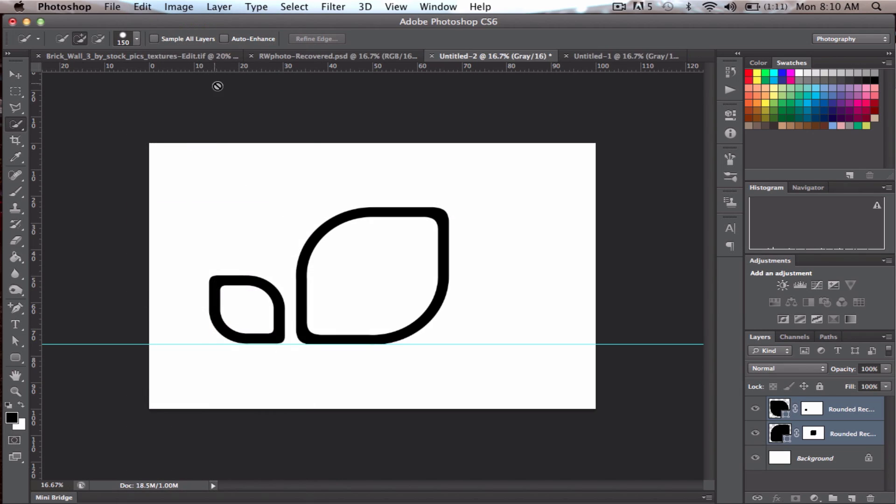
- Move both leaves together horizontally to the right on the canvas, deselect them, and remove the horizontal guide
click(15, 74)
drag(446, 266, 499, 267)
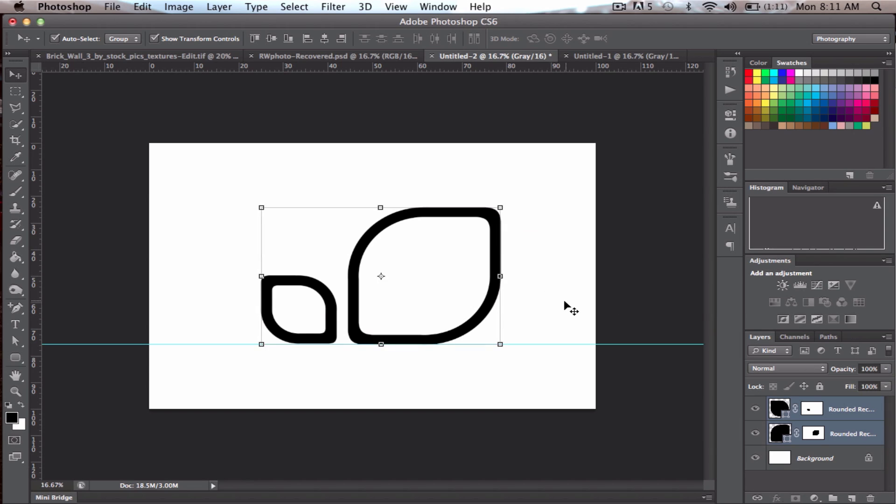
click(581, 283)
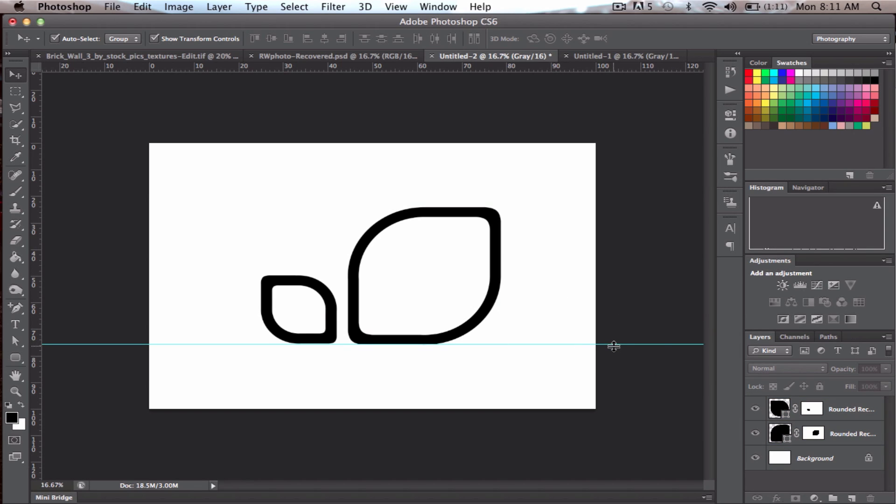
drag(614, 343, 561, 68)
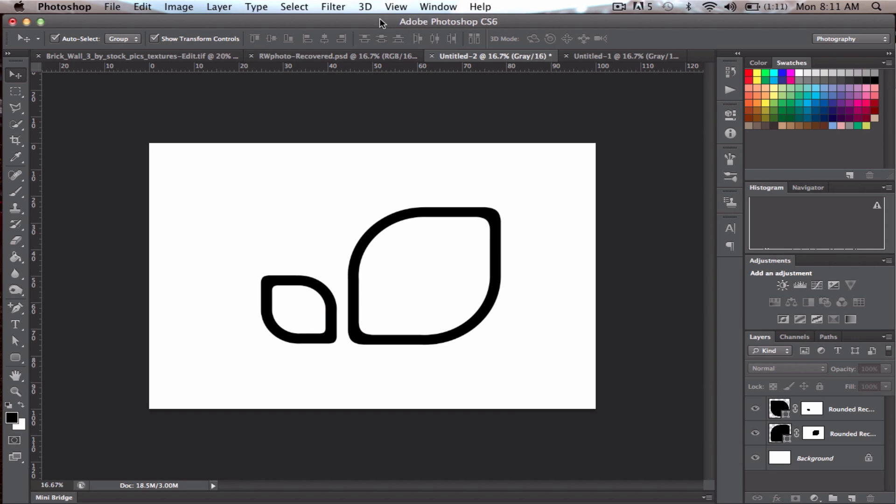
- Switch to Safari, browse the rounded fonts on UrbanFonts, and download the alberto font
mouse_move(379, 23)
mouse_down()
mouse_move(382, 31)
mouse_move(395, 28)
mouse_up()
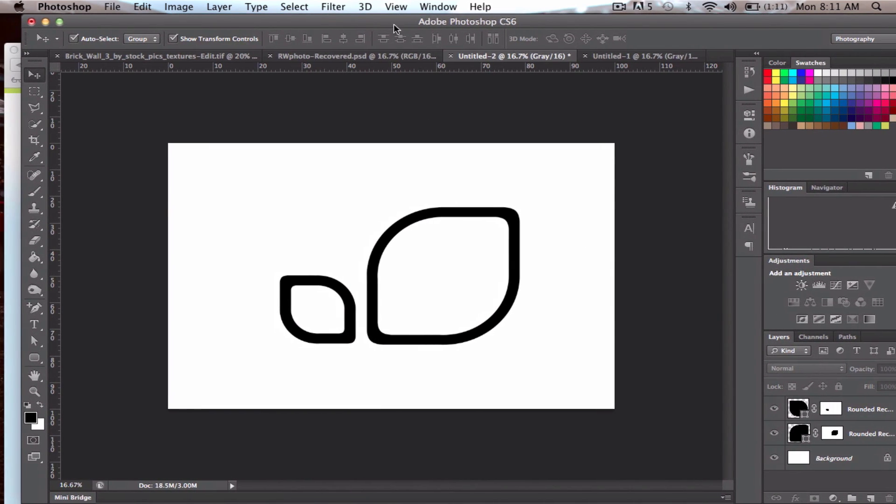
click(14, 161)
drag(170, 55, 166, 25)
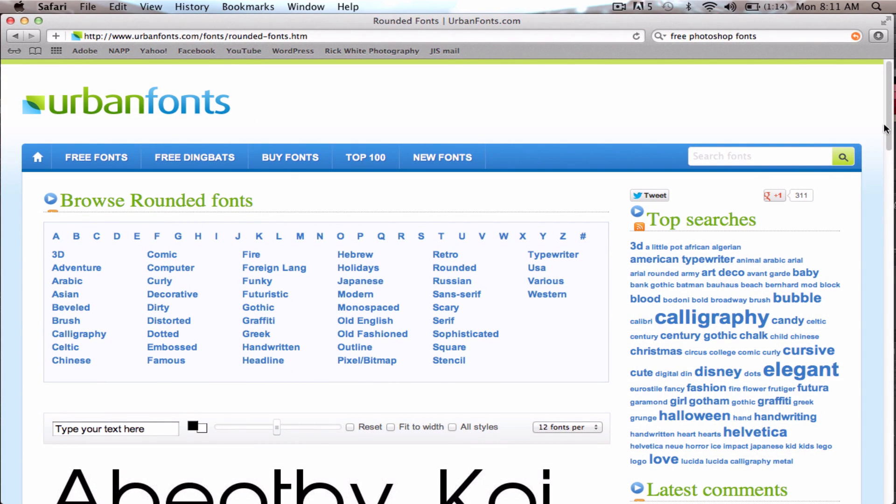
drag(885, 129, 886, 472)
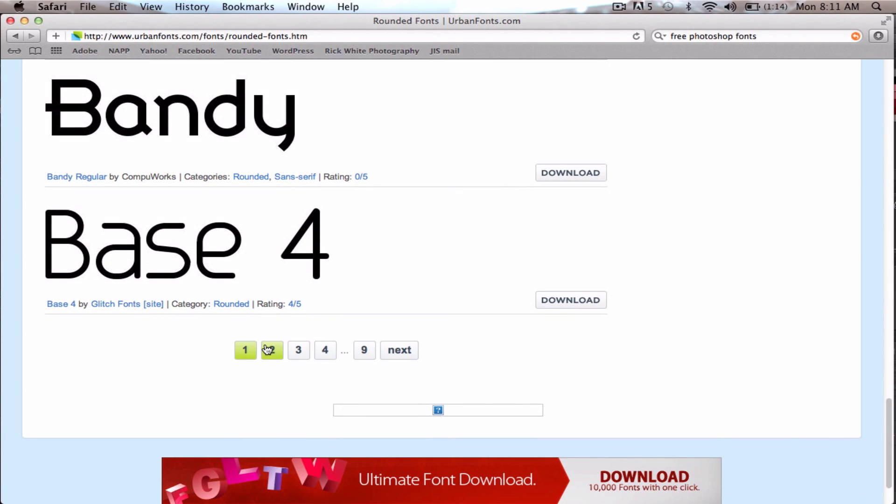
drag(887, 424, 886, 242)
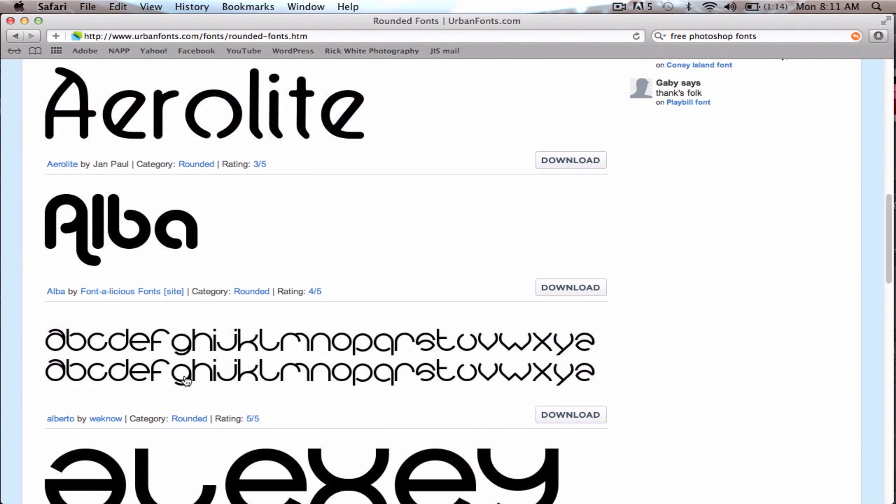
click(569, 420)
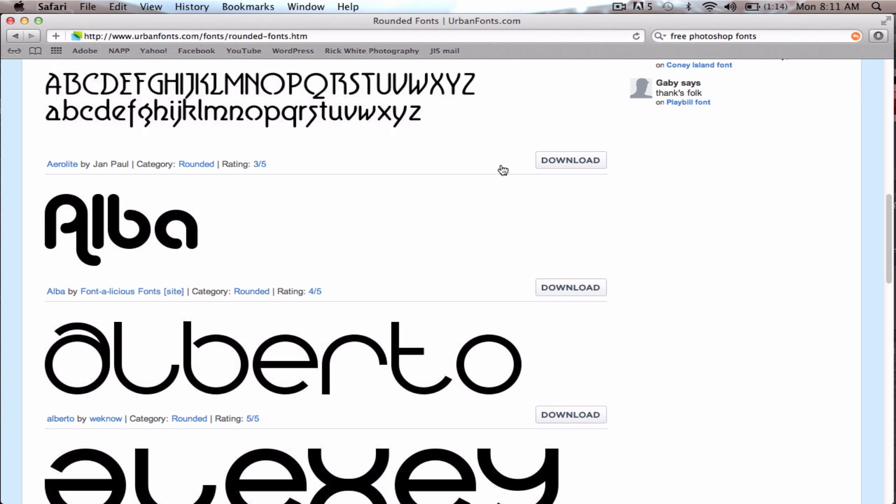
- Open the downloaded alberto.ttf from the Downloads folder in Font Book
mouse_move(2, 439)
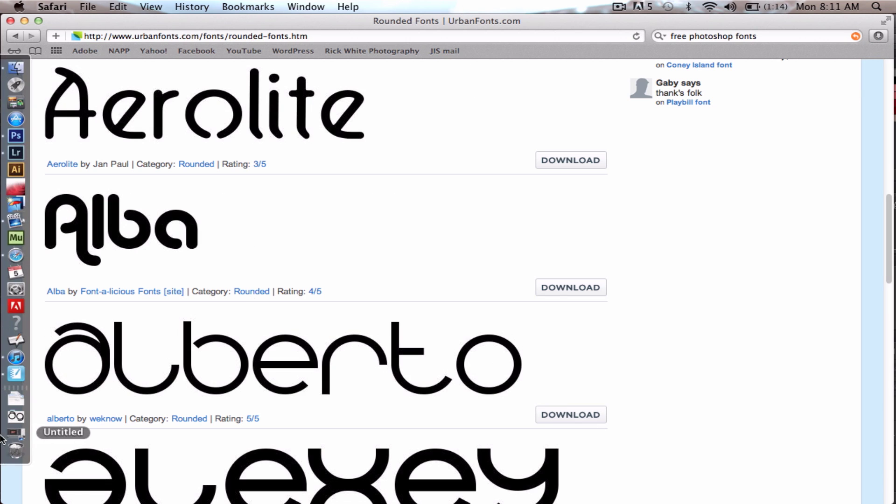
click(16, 417)
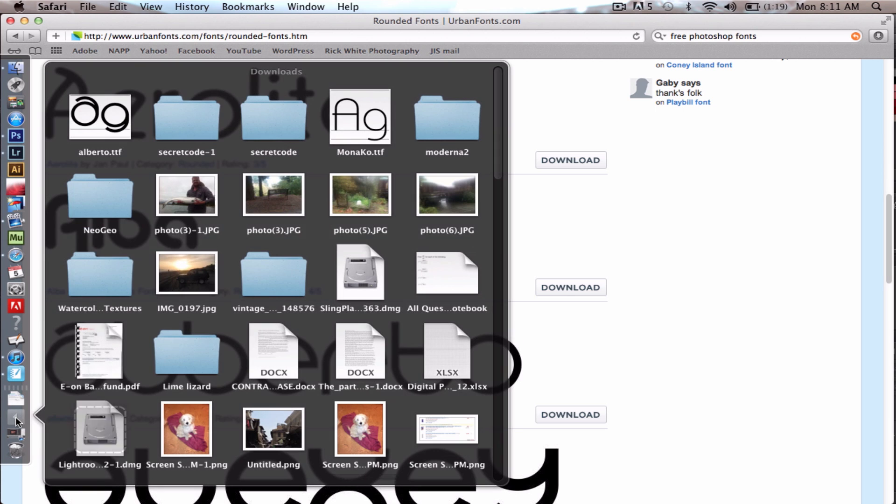
click(100, 122)
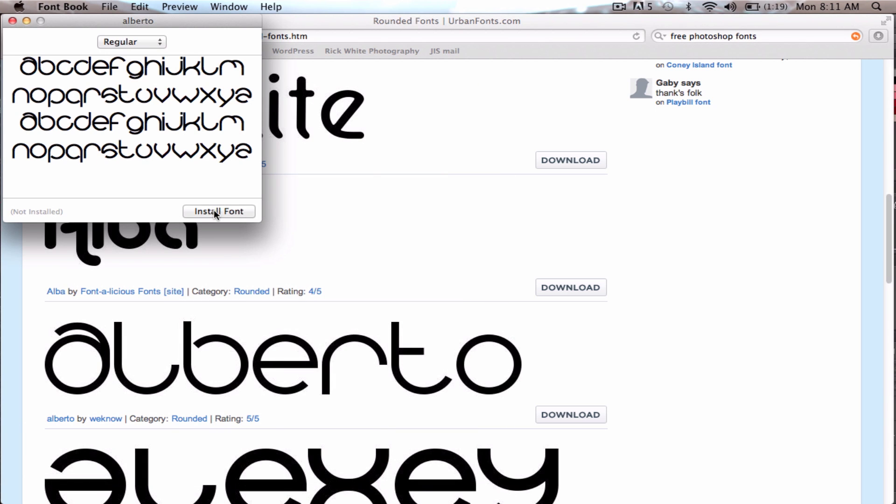
- Install the alberto font in Font Book and switch to Photoshop
click(213, 211)
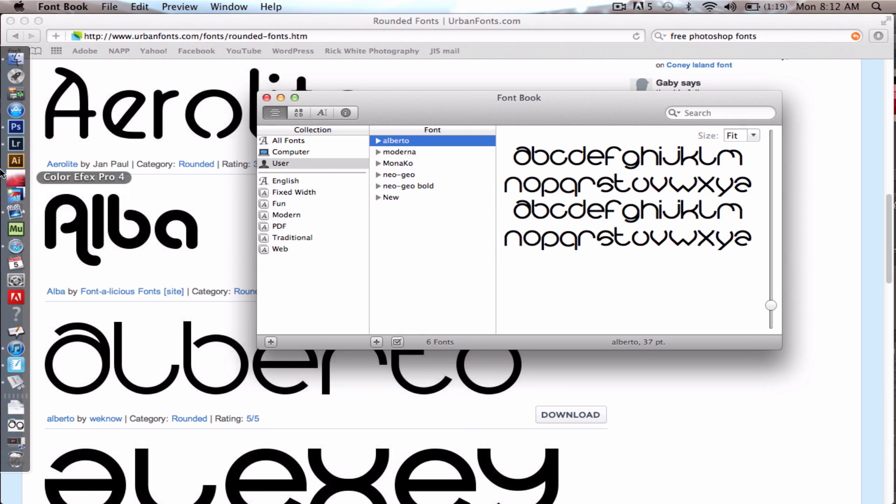
click(14, 129)
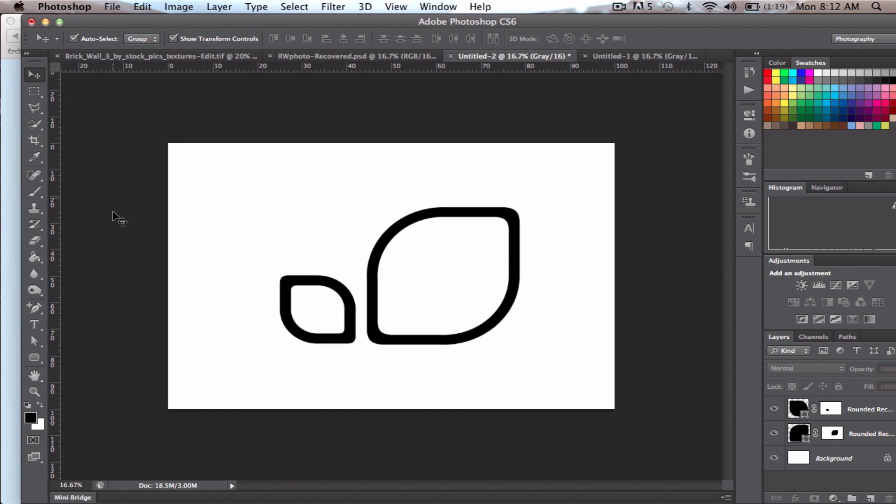
- Add the text "rw" in the alberto font inside the upper part of the large leaf
click(34, 324)
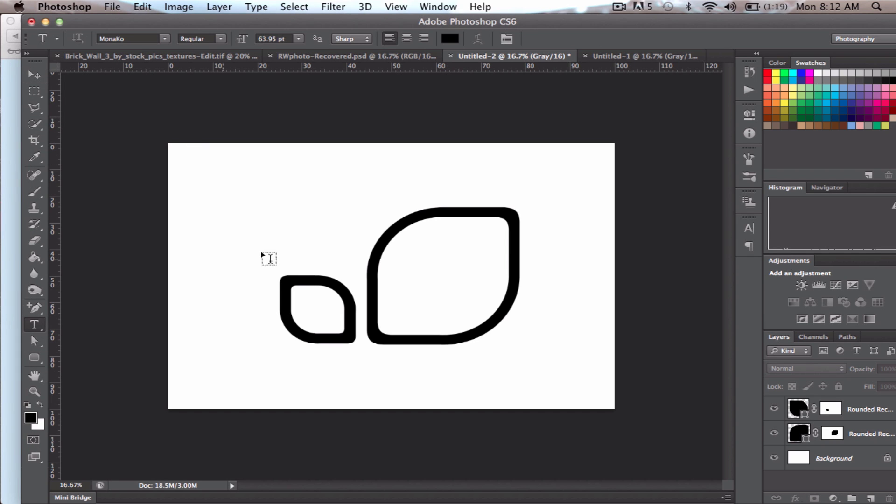
click(392, 251)
click(165, 39)
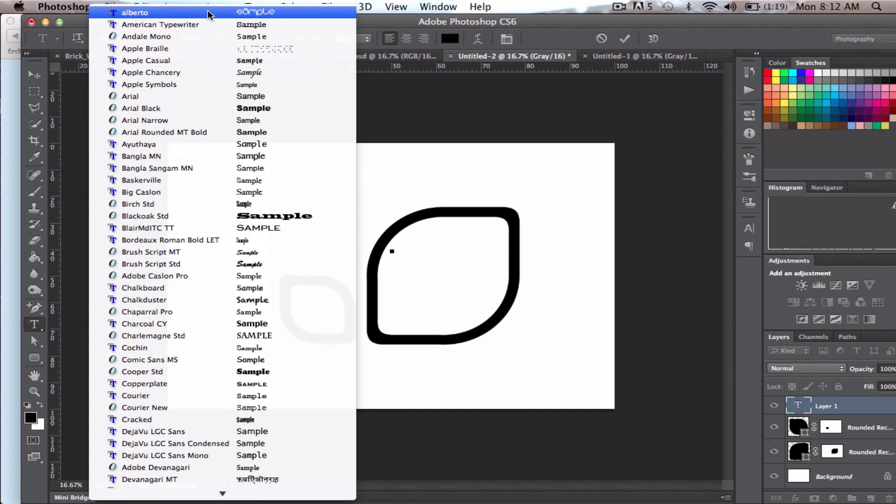
click(202, 13)
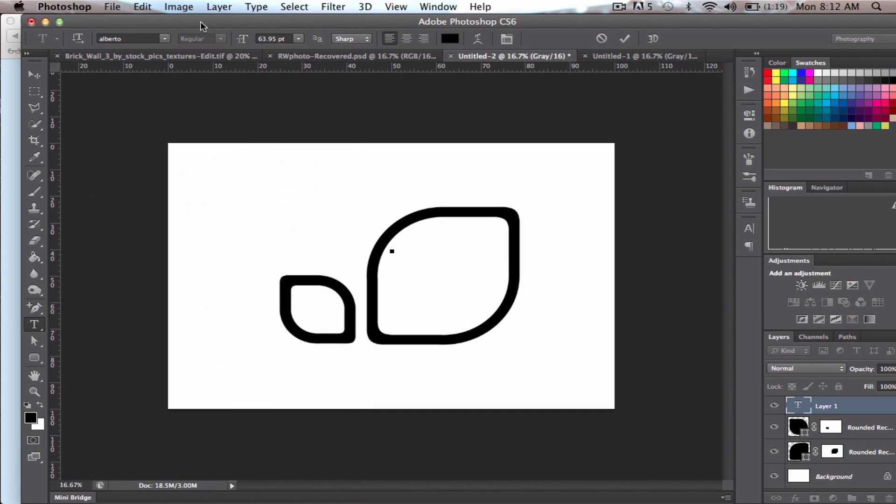
text(rw)
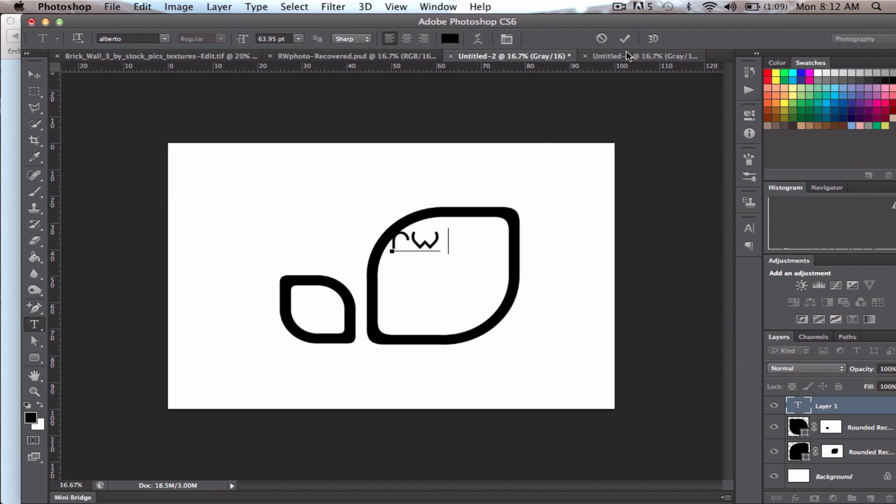
mouse_move(446, 256)
mouse_down()
mouse_move(449, 242)
mouse_move(430, 239)
mouse_move(456, 264)
mouse_up()
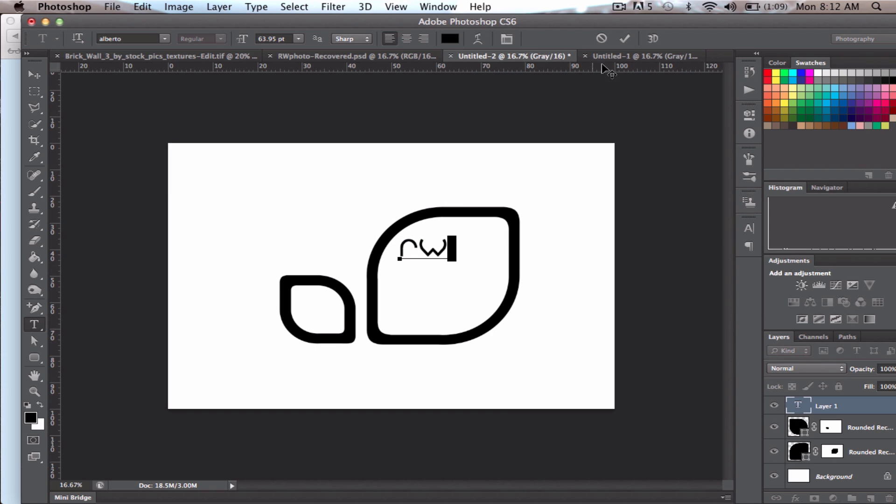
click(624, 38)
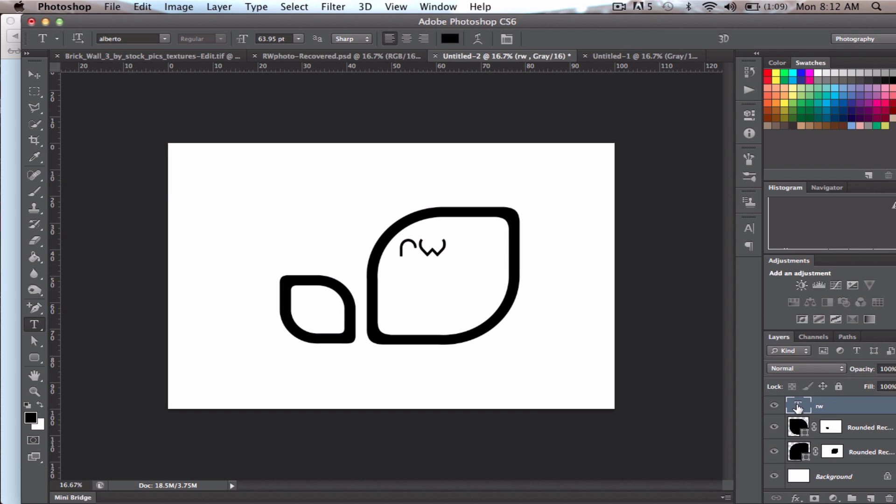
- Enlarge the rw text to about 132 pt and position it across the upper part of the large leaf
click(748, 229)
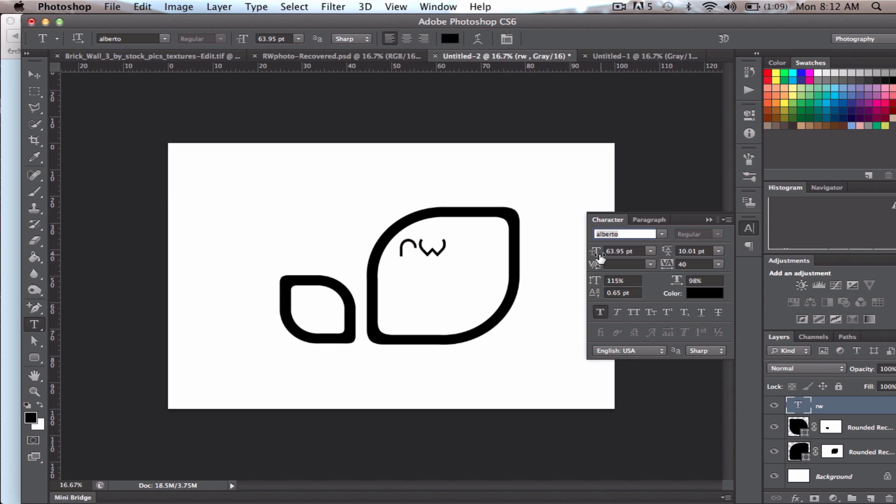
drag(594, 252, 608, 264)
key(super+t)
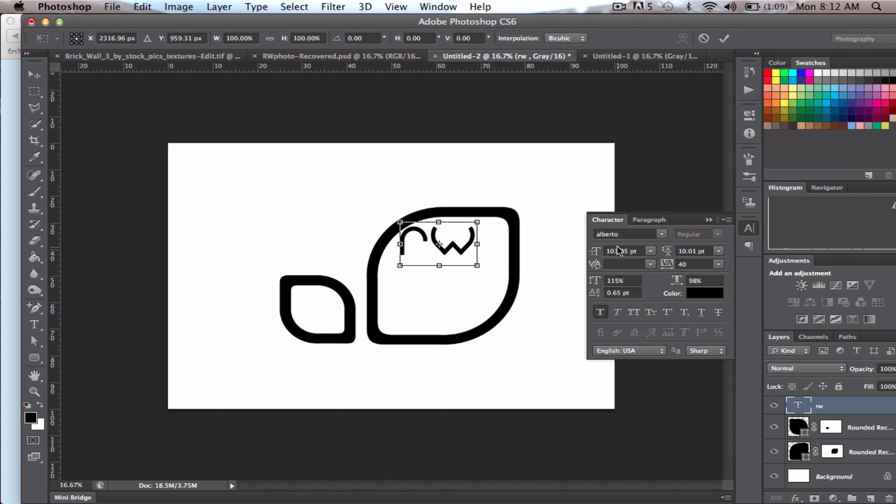
drag(473, 257, 499, 254)
drag(451, 274, 453, 280)
key(Return)
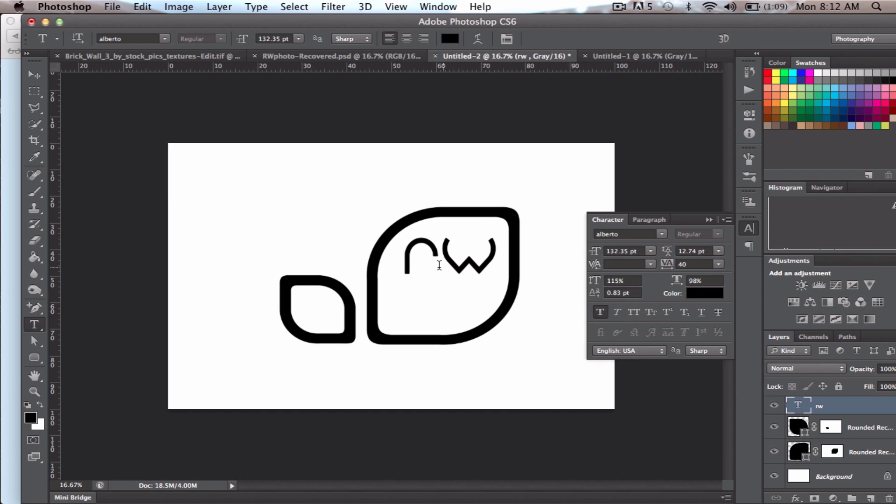
- Set the tracking of the whole rw text to 160
click(448, 261)
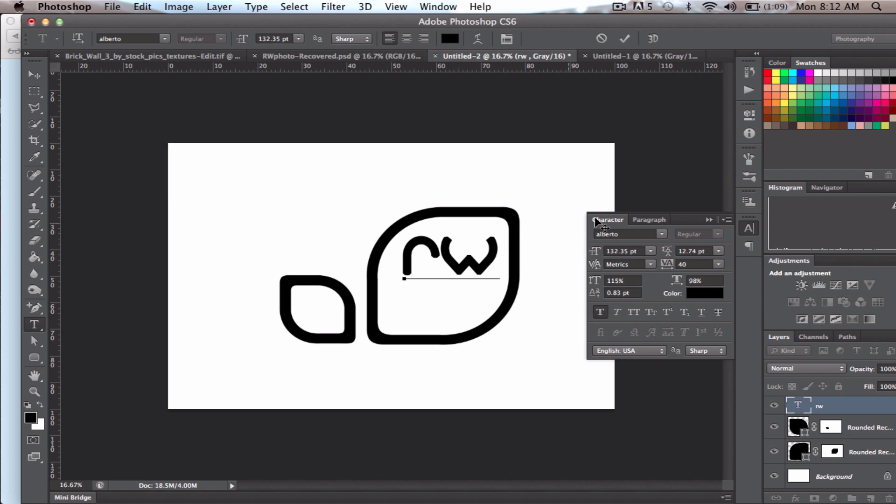
drag(667, 265, 670, 266)
key(super+a)
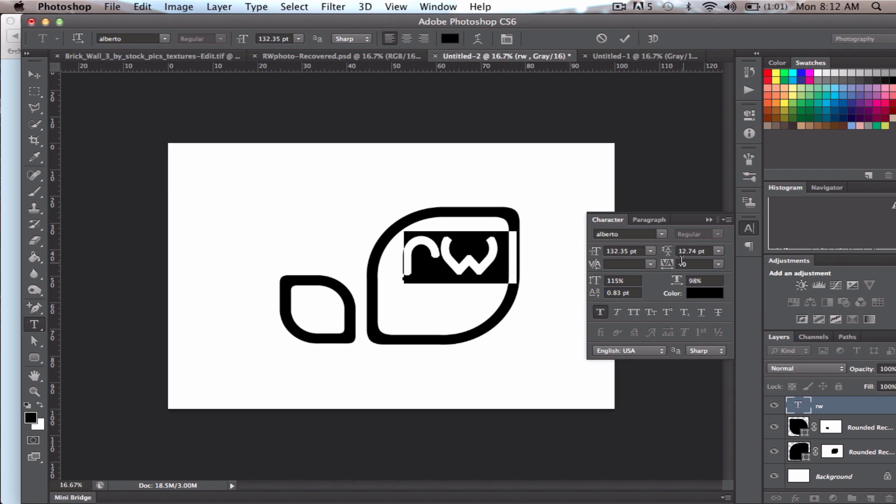
drag(665, 265, 668, 273)
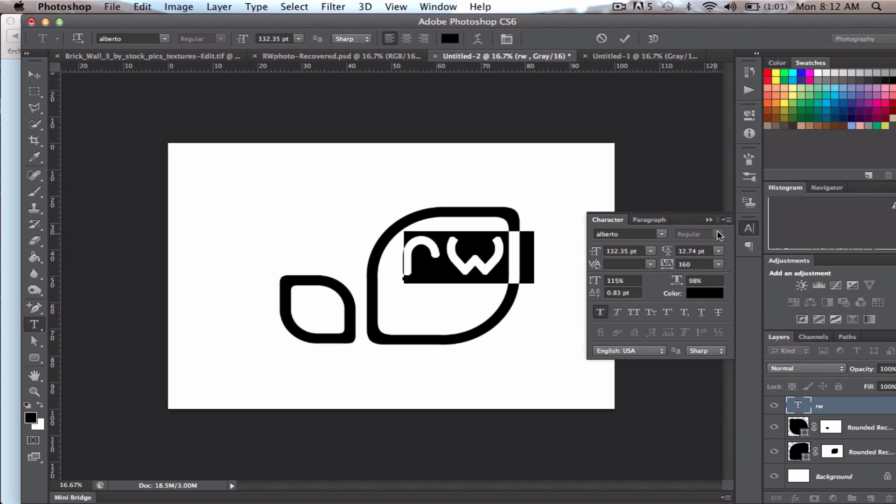
click(708, 220)
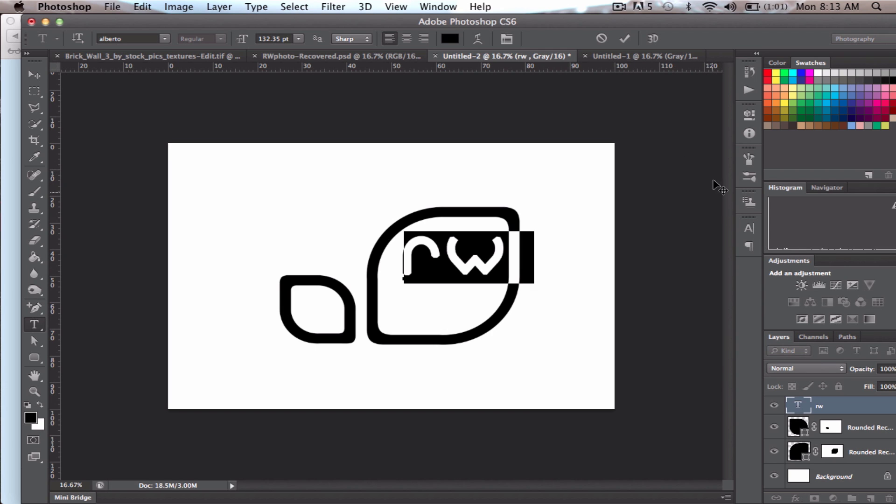
click(624, 38)
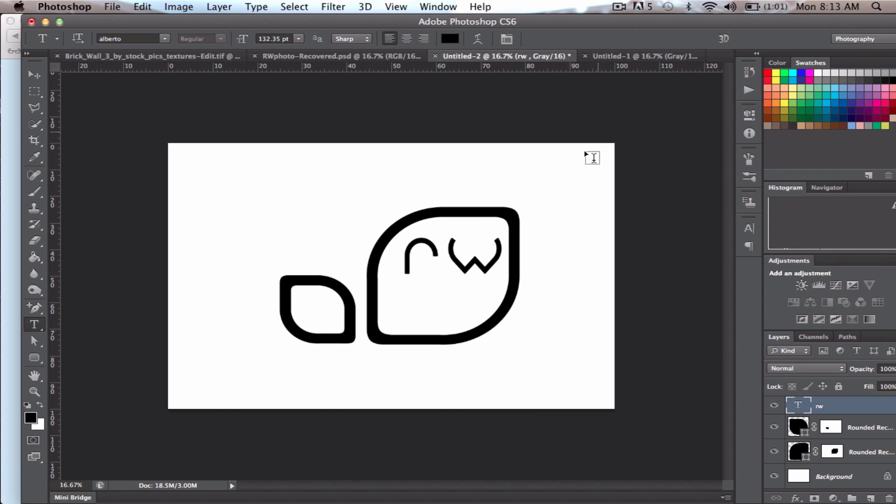
- Browse the installed fonts for alternative typefaces for the rw text
click(166, 39)
scroll(205, 373, down, 10)
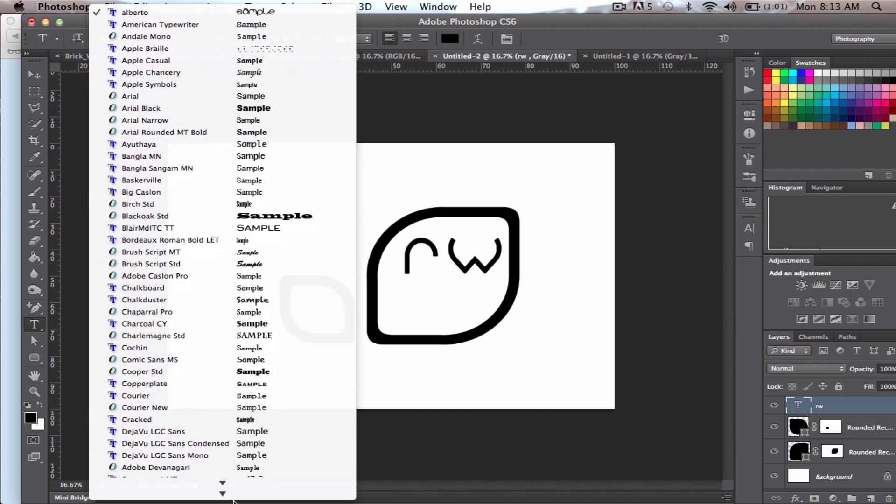
scroll(238, 496, down, 6)
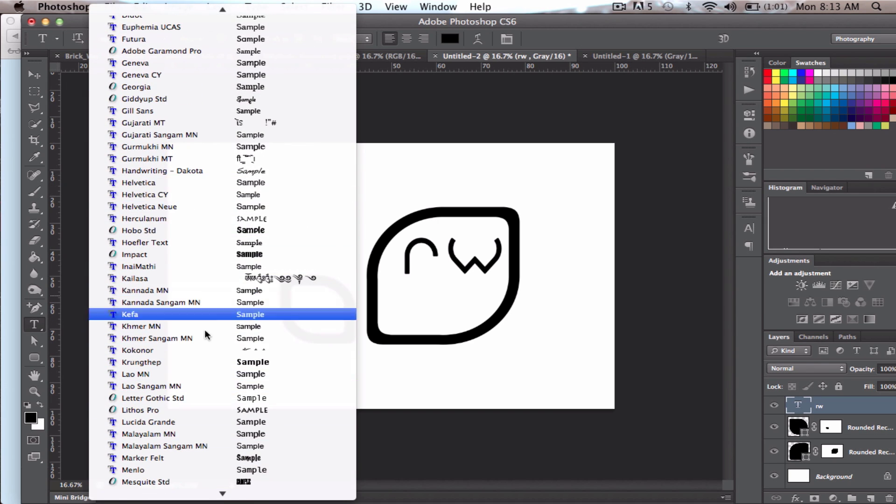
scroll(184, 326, down, 10)
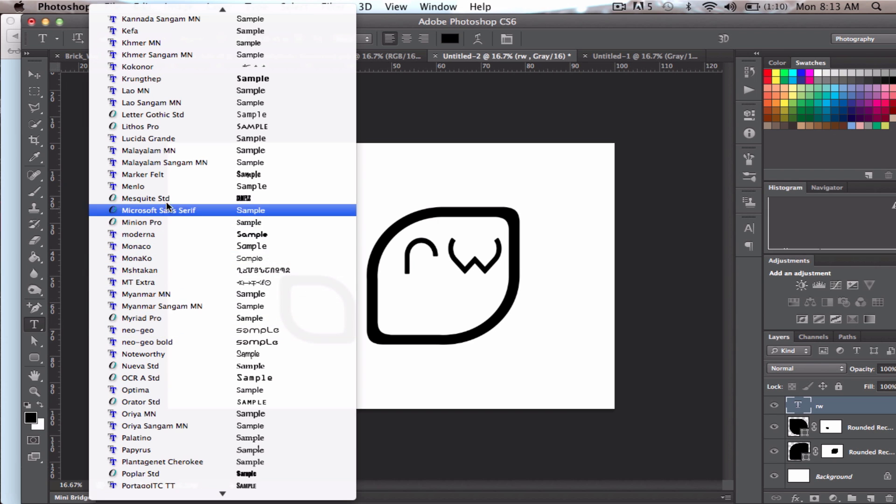
mouse_move(197, 500)
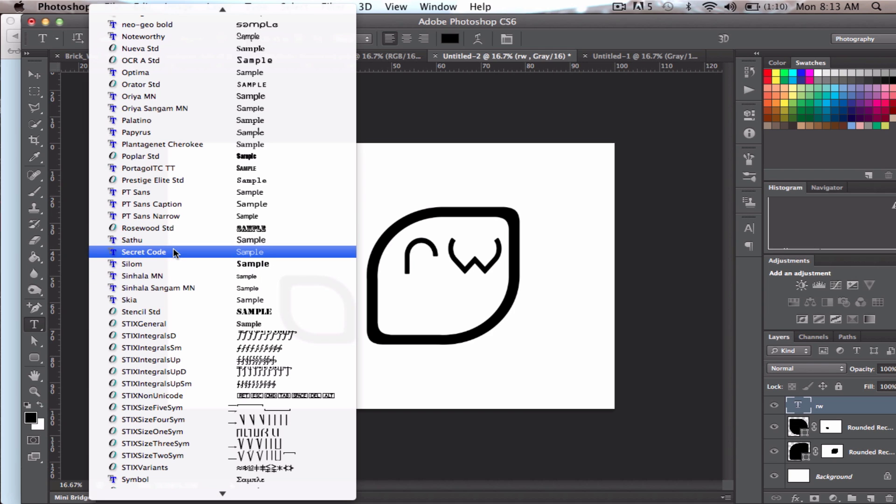
click(622, 114)
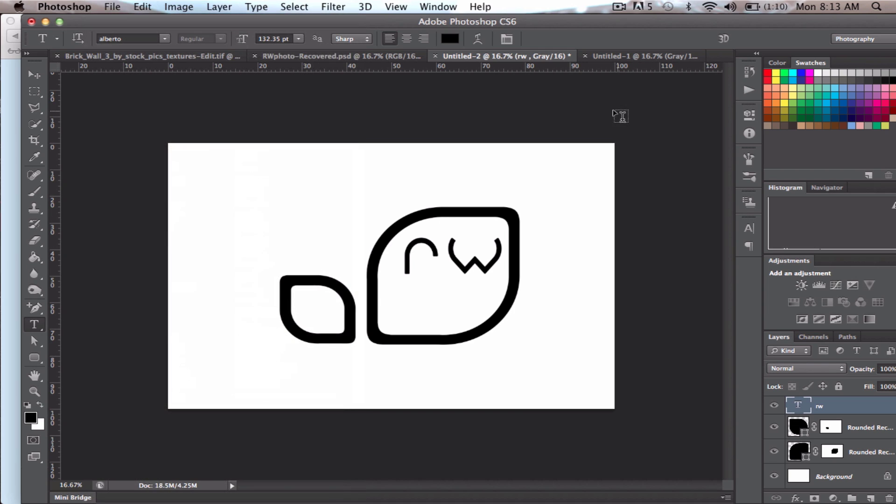
- Hide the existing rw photo logo layer in the Brick_Wall_3_by_stock_pics_textures-Edit.tif document
click(343, 57)
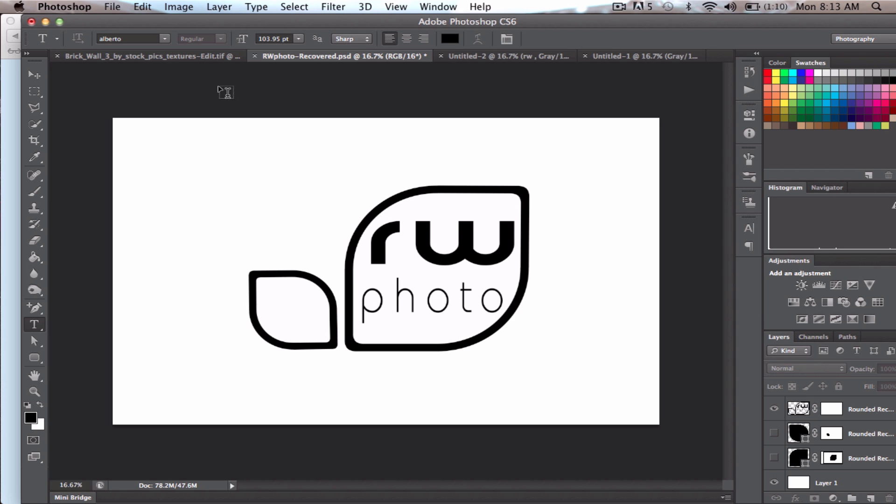
click(178, 57)
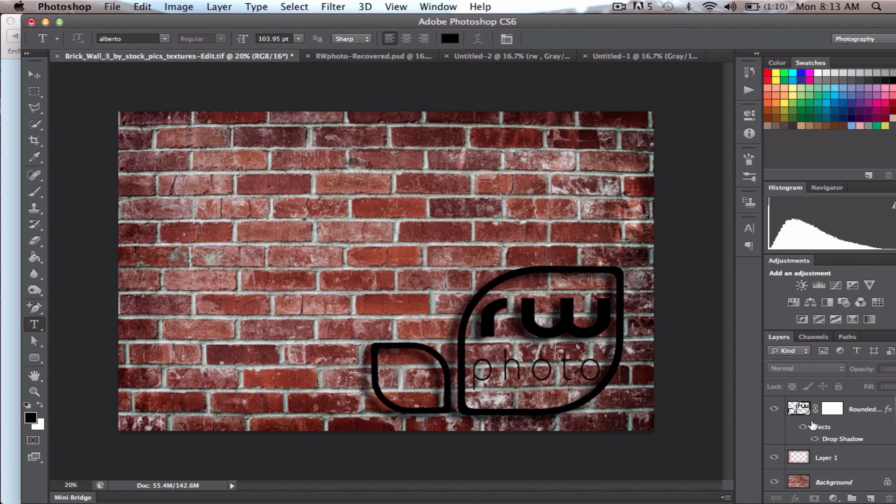
click(774, 408)
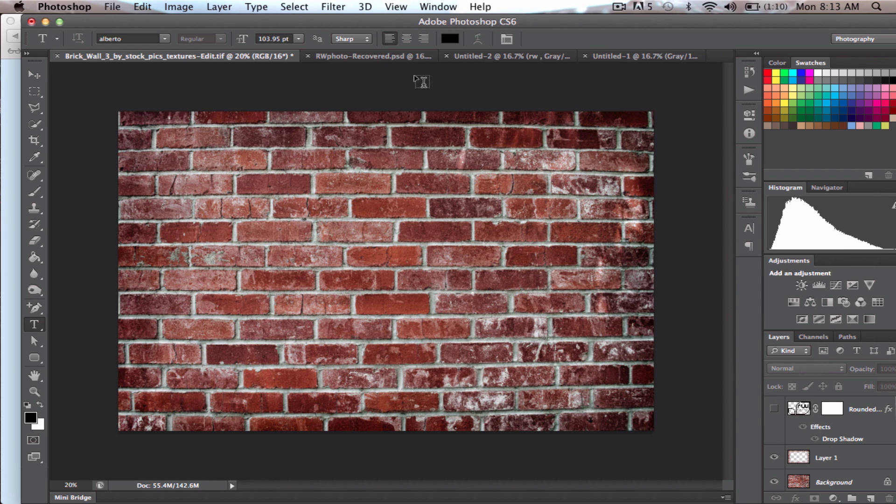
- Copy the merged rw photo logo layer from RWphoto-Recovered.psd onto the brick wall image
click(371, 56)
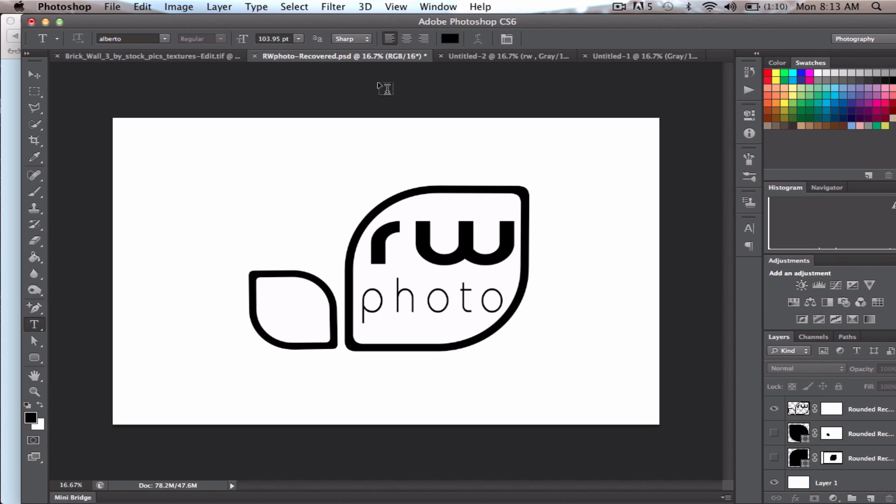
click(34, 74)
drag(435, 192, 497, 231)
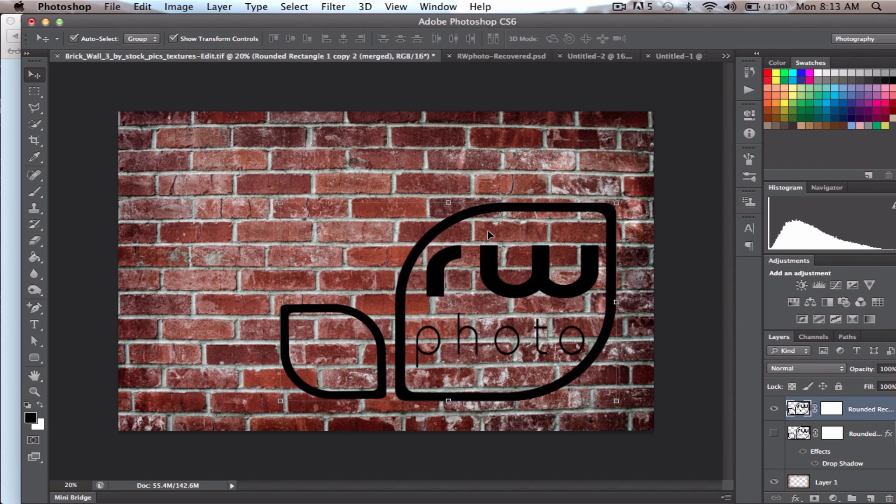
- Scale the copied logo proportionally to about 69.3% and place it in the lower right area of the brick wall
key(super+t)
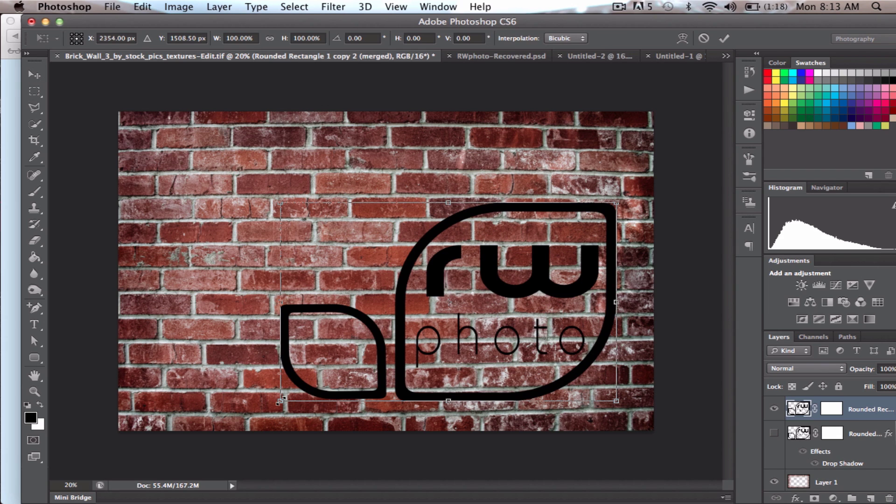
drag(284, 398, 384, 344)
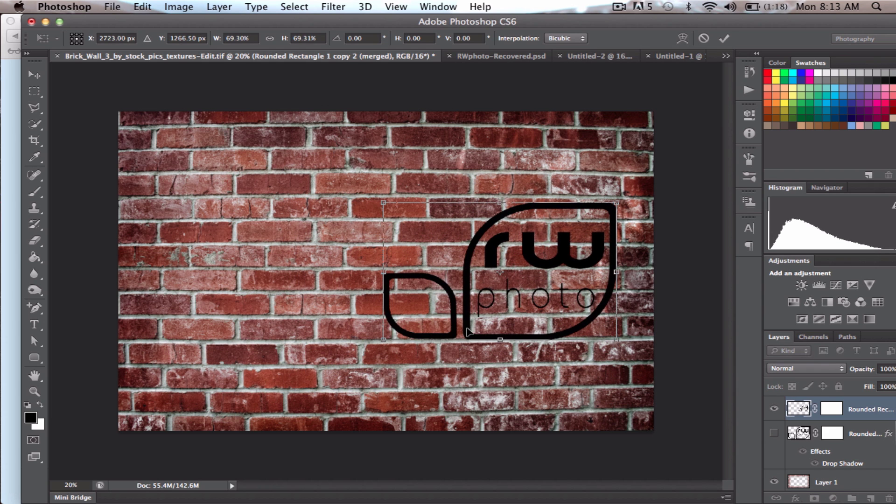
drag(467, 332, 463, 398)
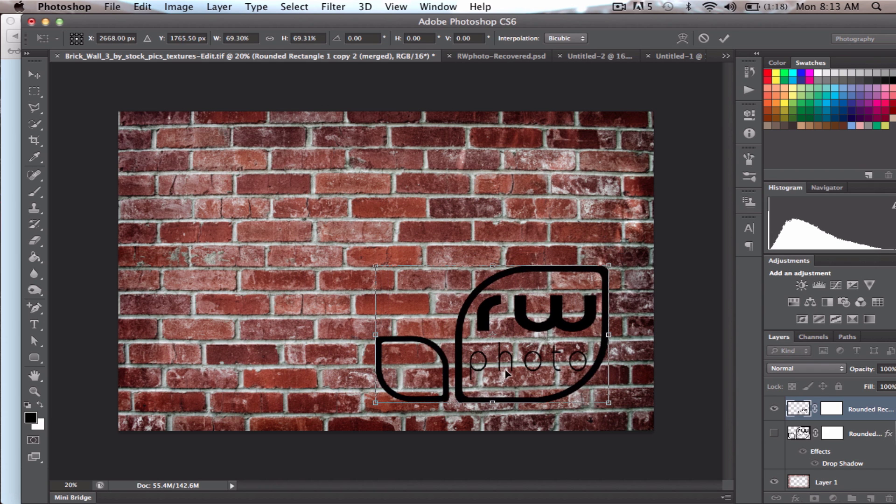
click(724, 39)
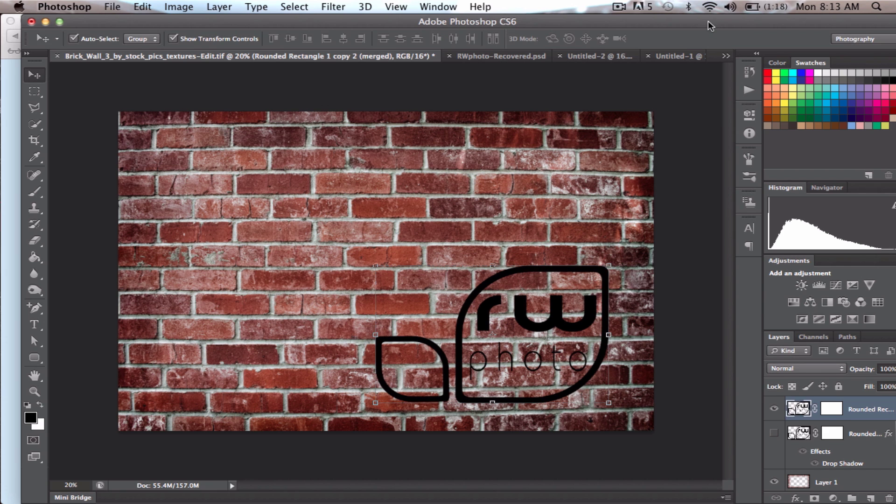
- Apply a drop shadow to the copied logo layer with a distance of 77 px and a size of 46 px
drag(709, 24, 689, 25)
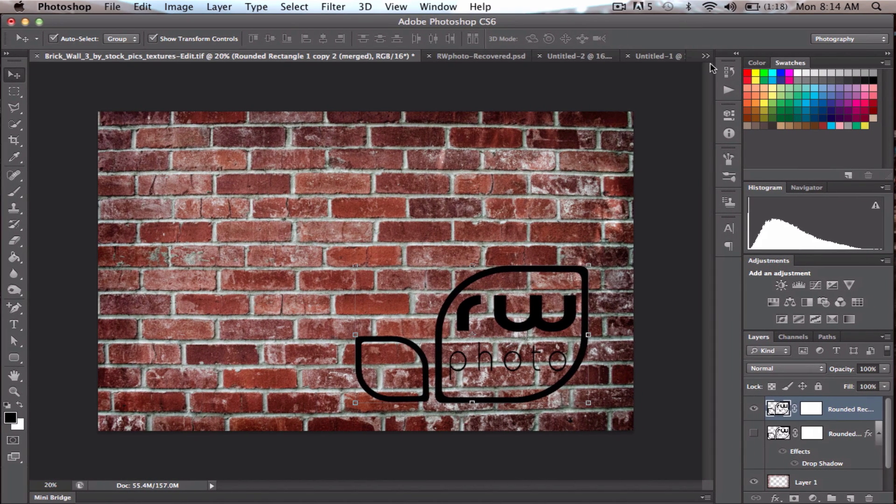
click(776, 498)
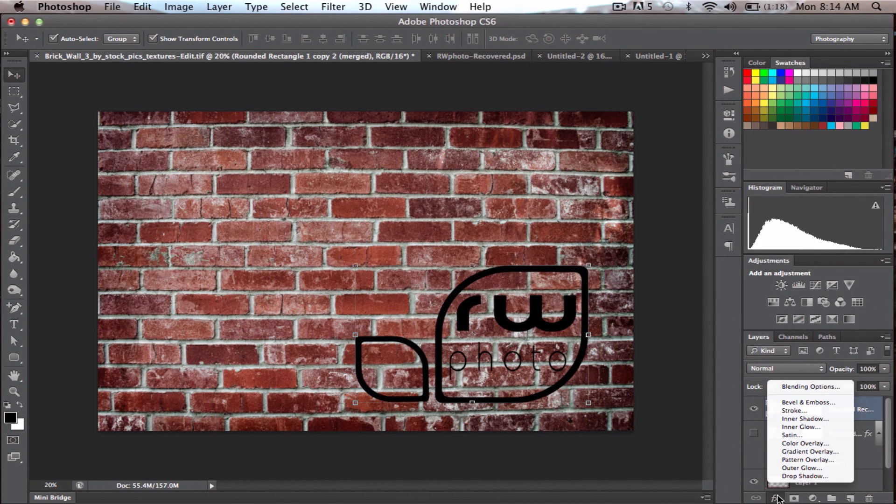
click(792, 476)
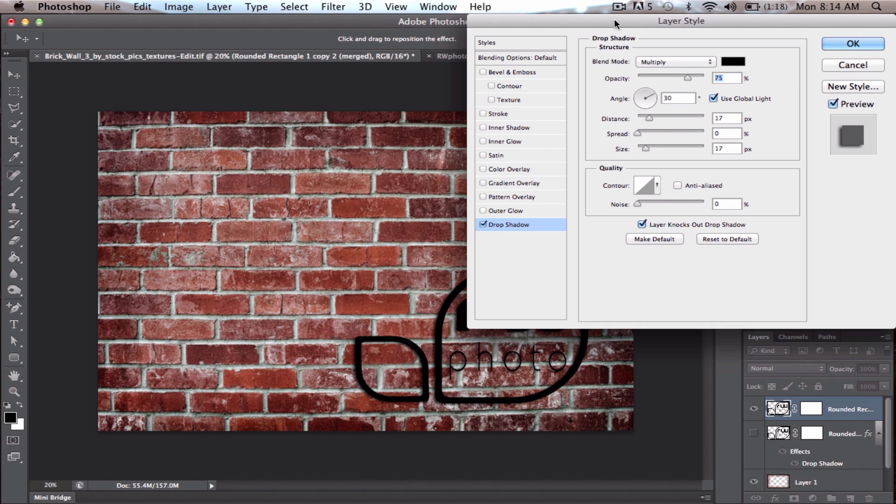
drag(614, 25, 660, 24)
drag(694, 119, 697, 150)
drag(790, 23, 746, 24)
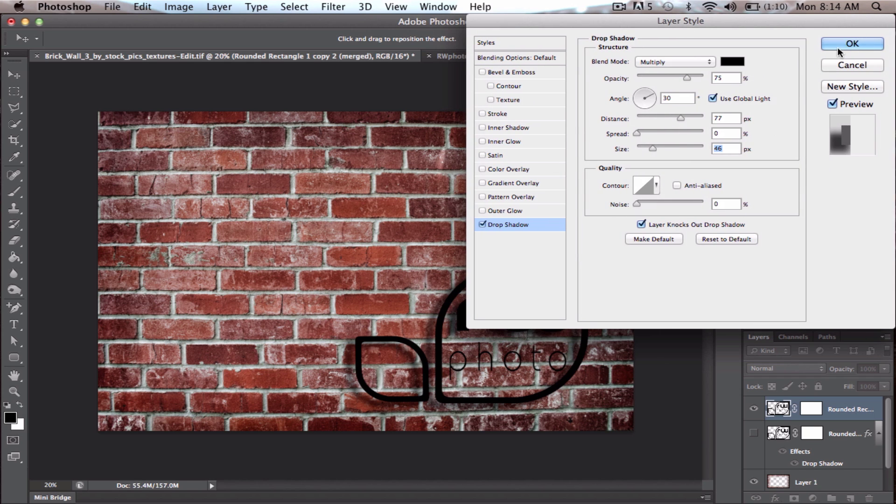
click(838, 50)
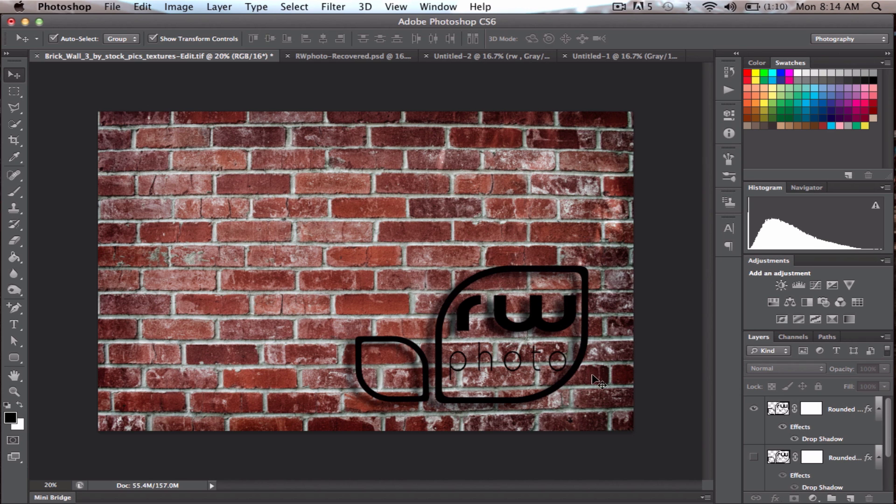
- Review the logo designs in Untitled-1, Untitled-2 and RWphoto-Recovered.psd, and return to the brick wall document
click(608, 57)
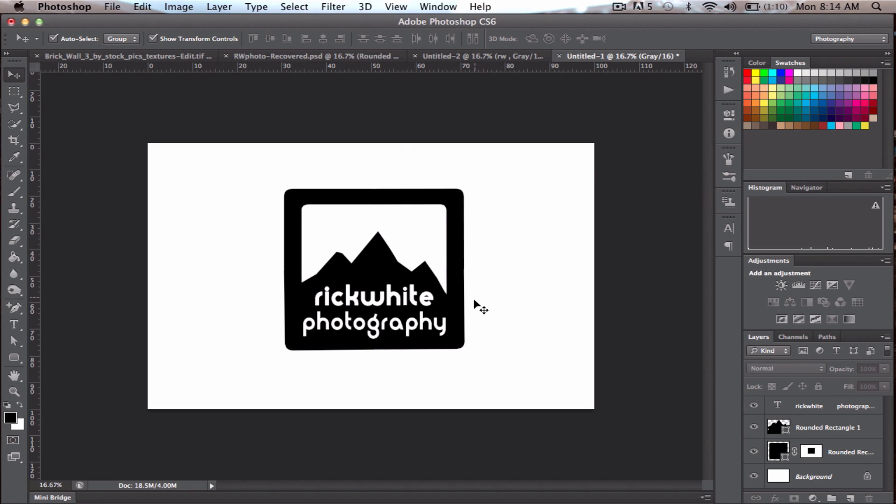
click(481, 56)
click(359, 57)
click(156, 57)
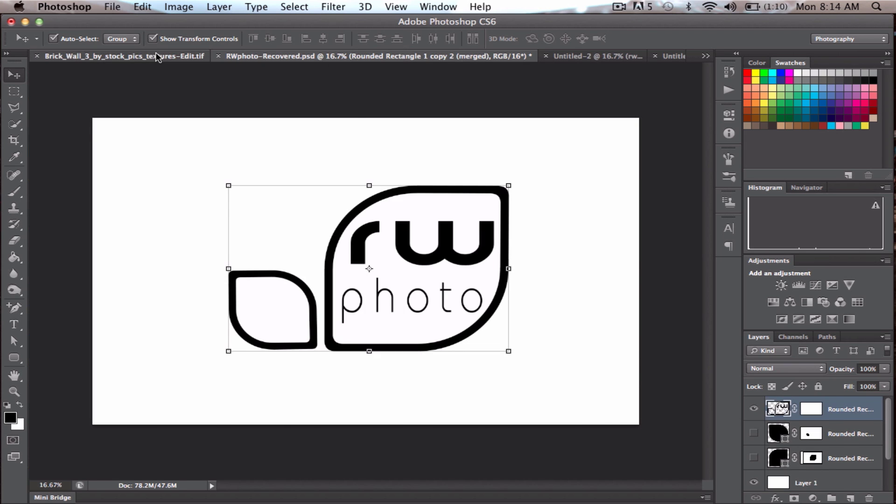